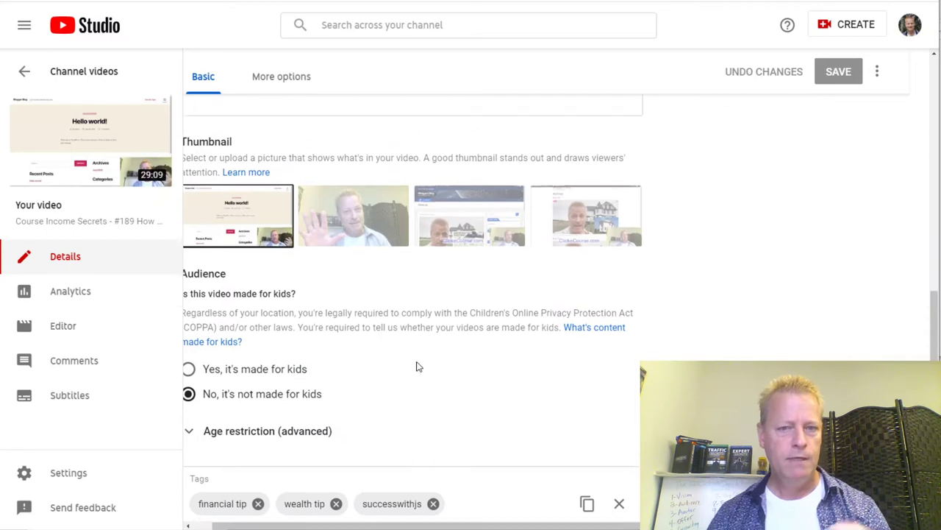
Find the episode 185 thumbnail JPG in File Explorer, and return to the browser's Google results for optimizing WordPress for SEO.
{"action": "key", "text": "alt+Tab"}
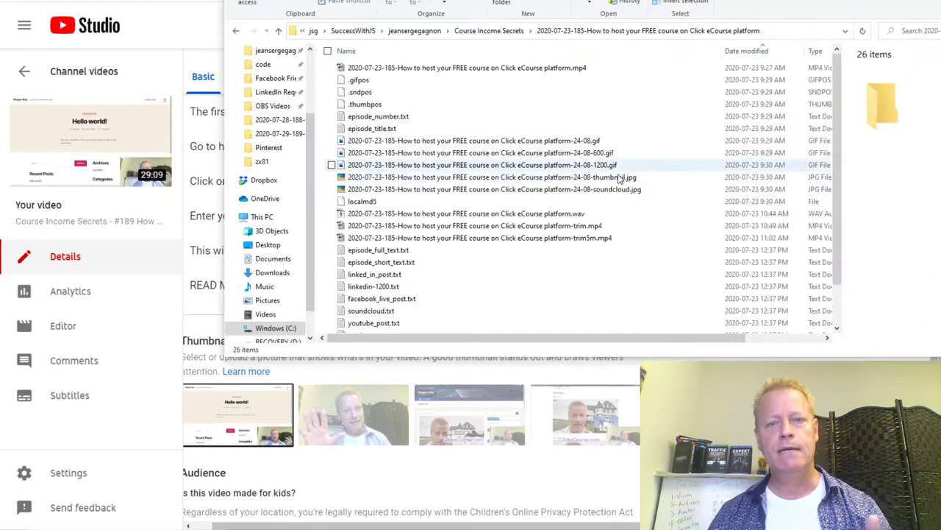
{"action": "left_click", "coordinate": [580, 178]}
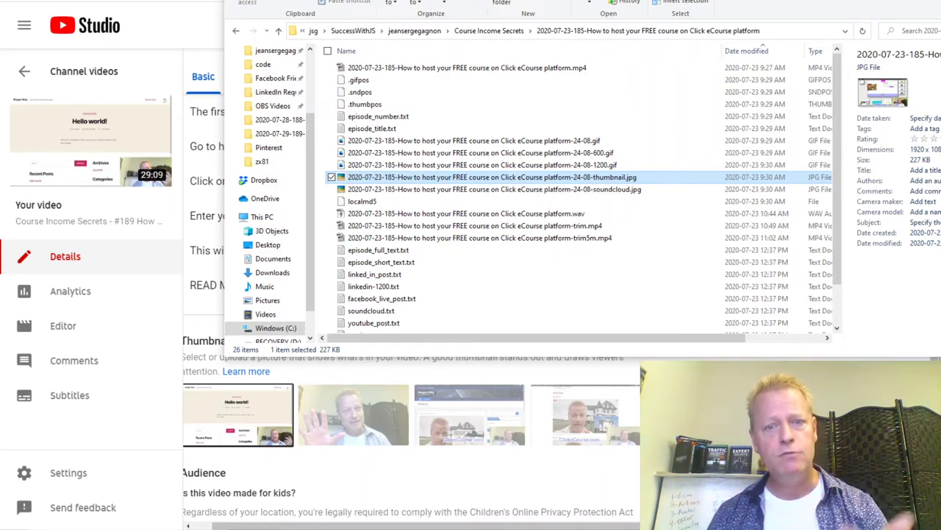
{"action": "key", "text": "alt+Tab"}
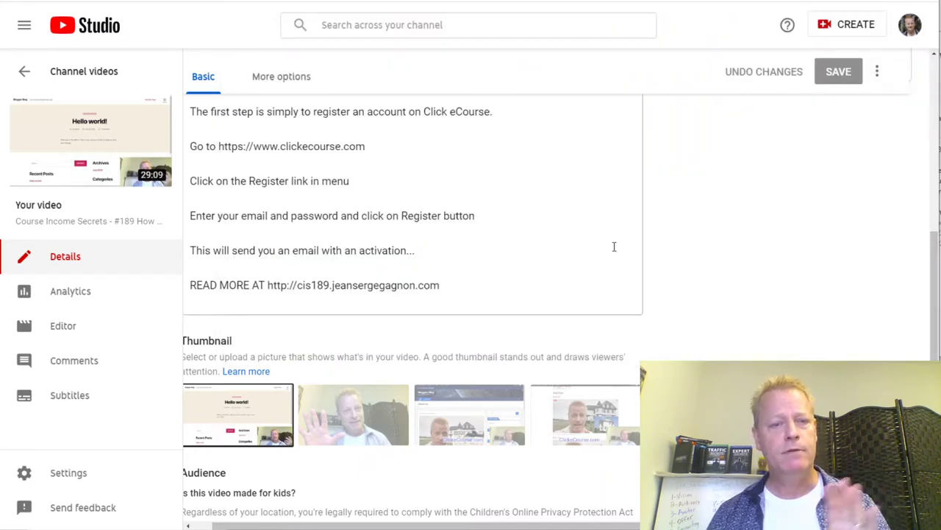
{"action": "key", "text": "ctrl+Tab"}
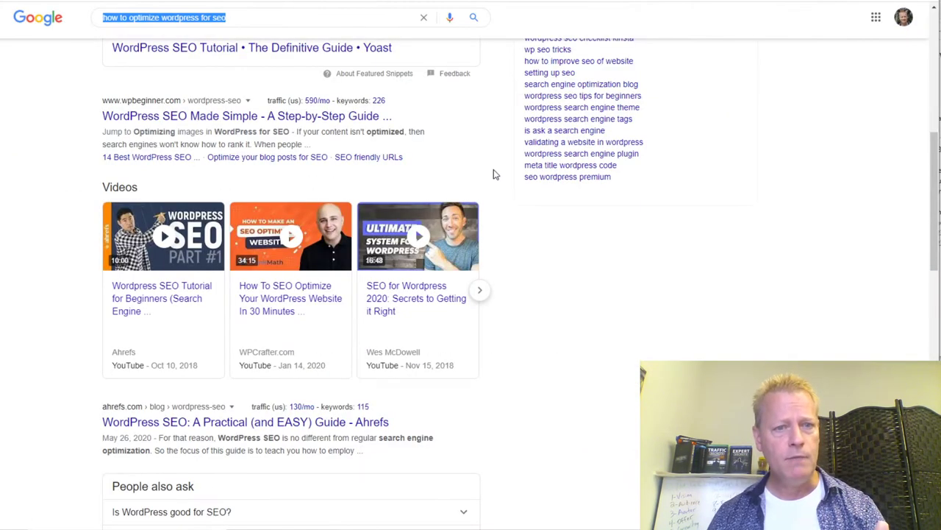
{"action": "scroll", "coordinate": [441, 241], "scroll_direction": "up", "scroll_amount": 5}
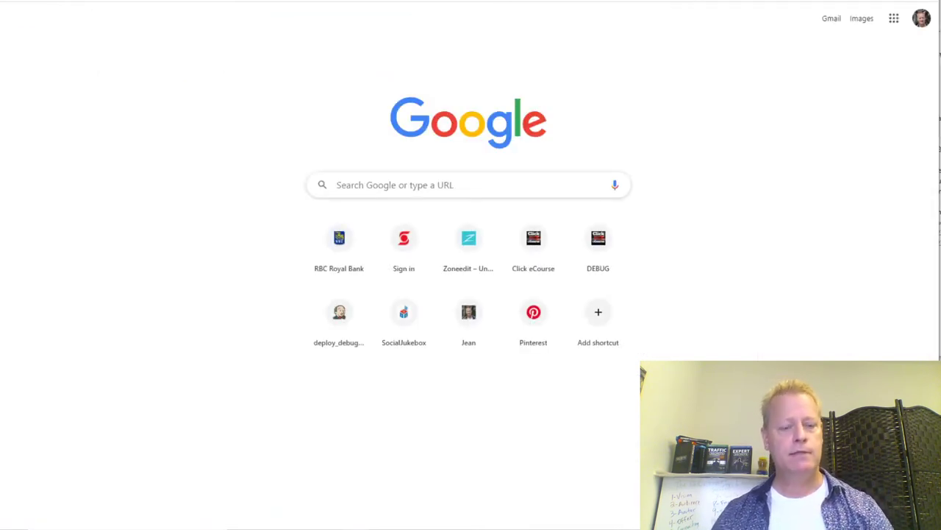
Open the Click eCourse site in a new browser tab and go to the account profile page.
{"action": "key", "text": "ctrl+l"}
{"action": "type", "text": "clic"}
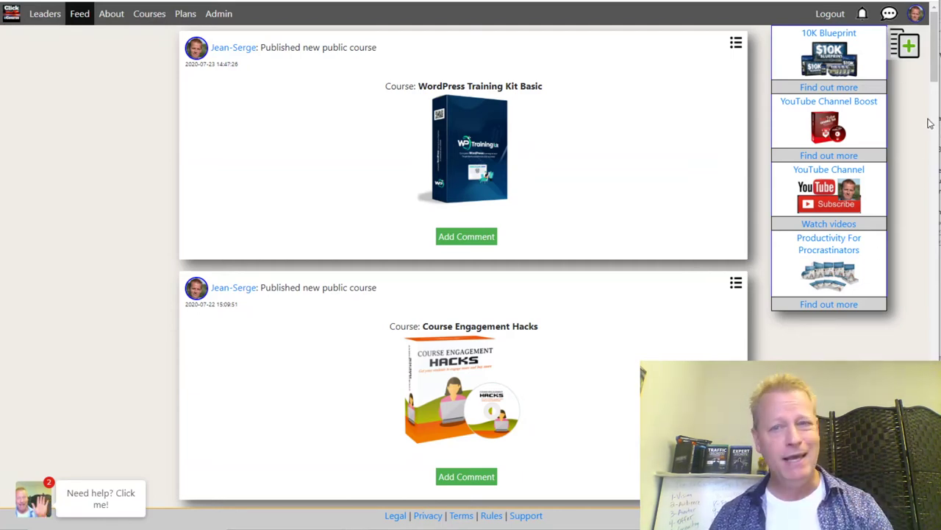
{"action": "left_click", "coordinate": [914, 16]}
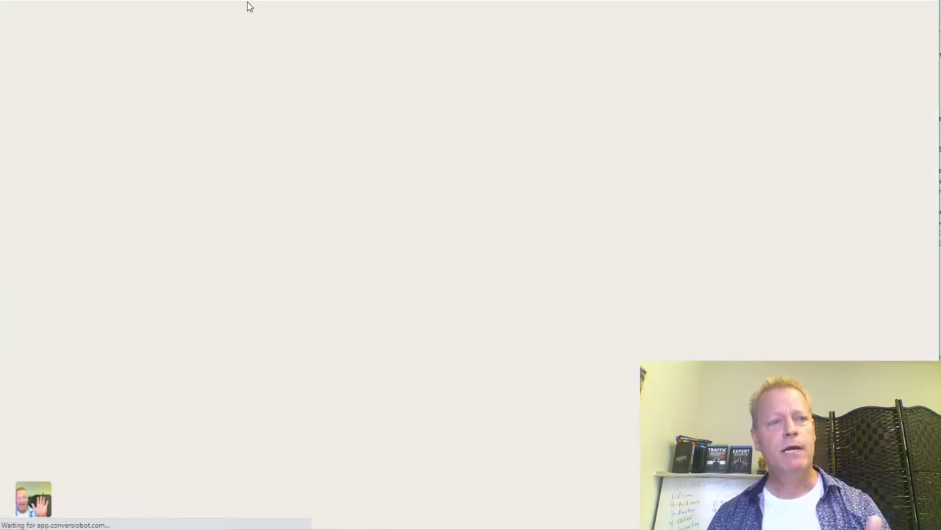
Open the personal WordPress blog site and look through the Course Income Secrets posts on its home page.
{"action": "key", "text": "ctrl+l"}
{"action": "type", "text": "jean"}
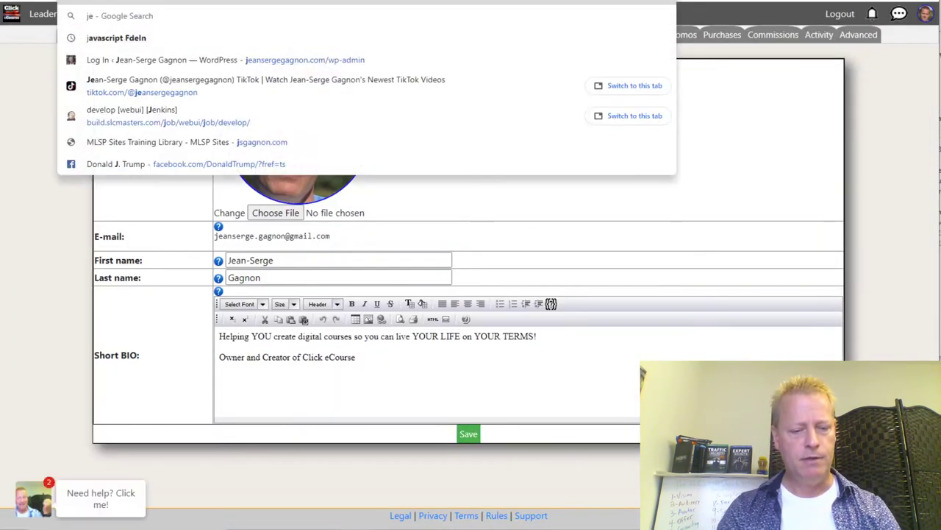
{"action": "key", "text": "Return"}
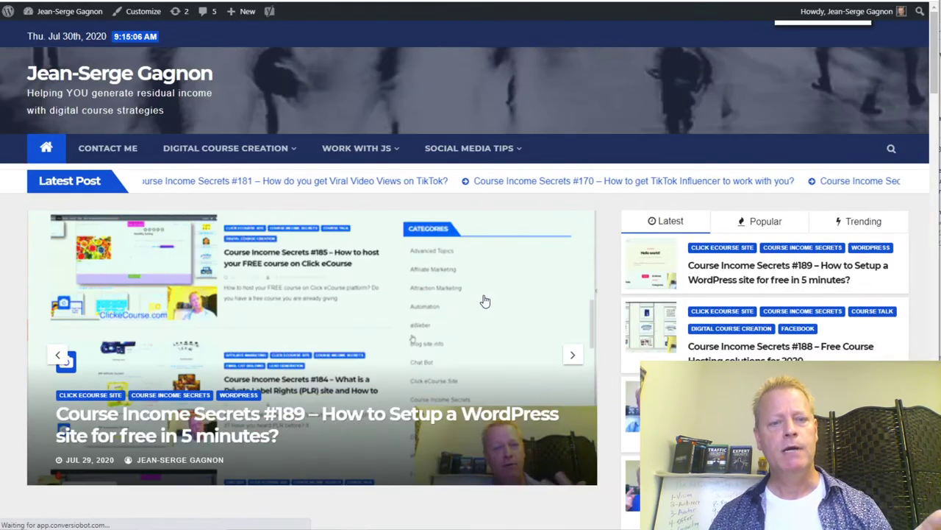
{"action": "scroll", "coordinate": [483, 301], "scroll_direction": "down", "scroll_amount": 10}
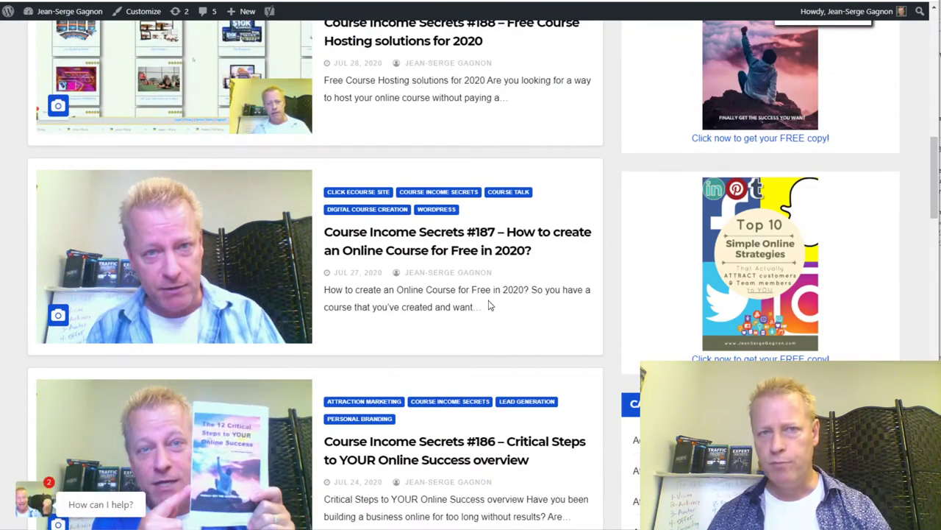
{"action": "scroll", "coordinate": [490, 306], "scroll_direction": "up", "scroll_amount": 5}
{"action": "scroll", "coordinate": [492, 309], "scroll_direction": "up", "scroll_amount": 6}
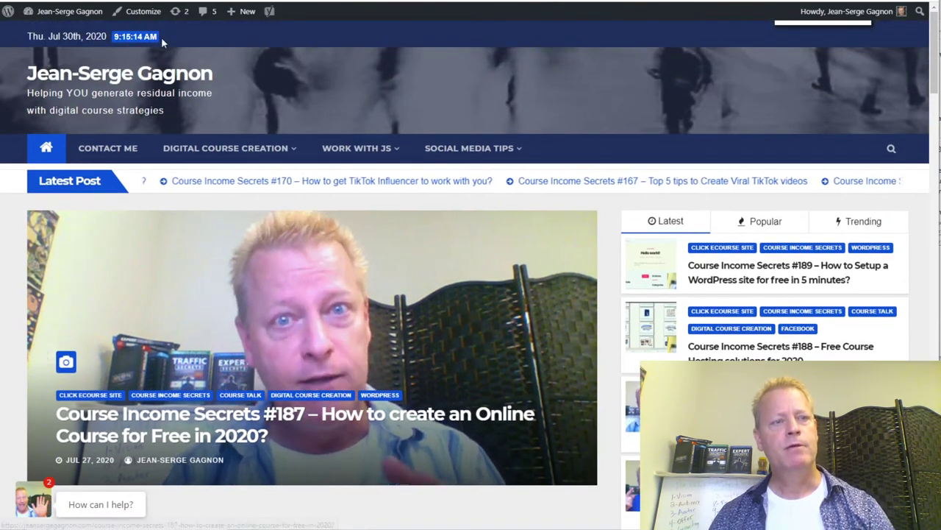
Go to the site's WordPress dashboard and open the list of all posts.
{"action": "mouse_move", "coordinate": [84, 19]}
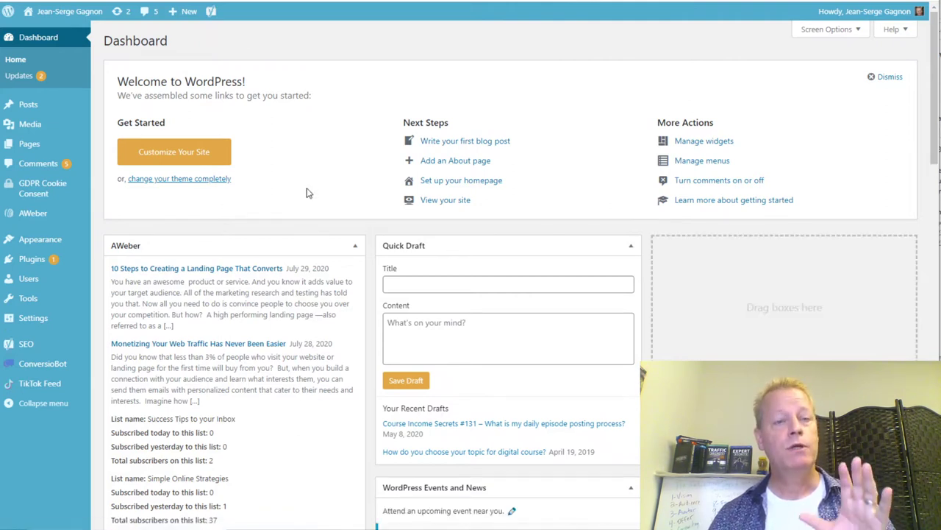
{"action": "mouse_move", "coordinate": [24, 103]}
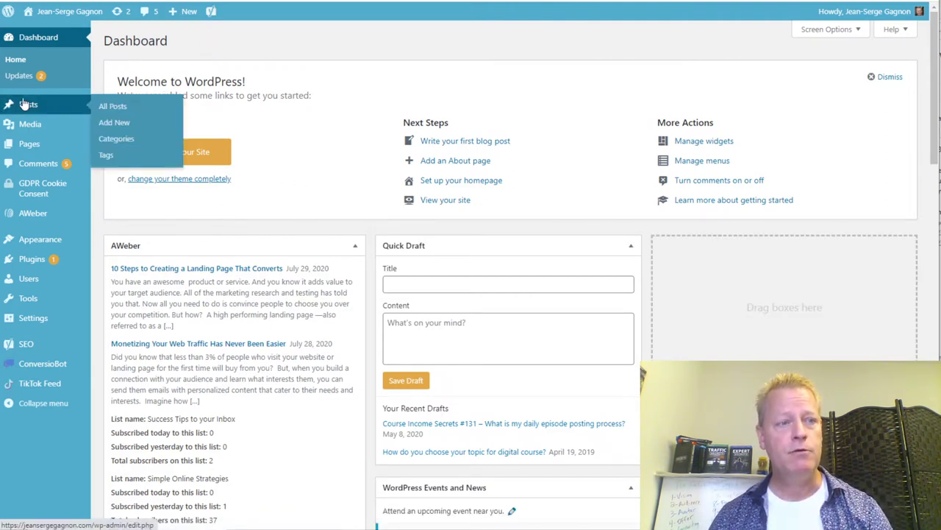
{"action": "left_click", "coordinate": [27, 104]}
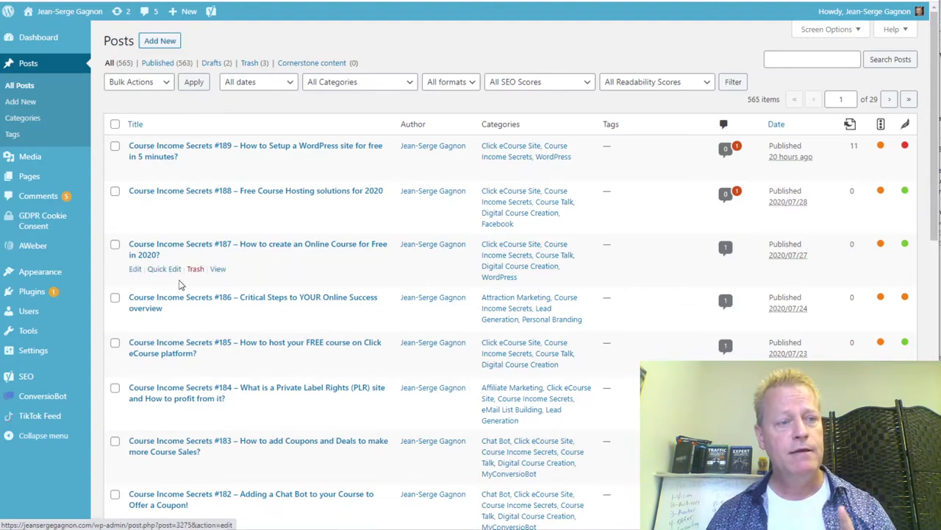
Open the Permalink settings and compare the Post name example URL with the Plain one by highlighting them.
{"action": "mouse_move", "coordinate": [33, 353]}
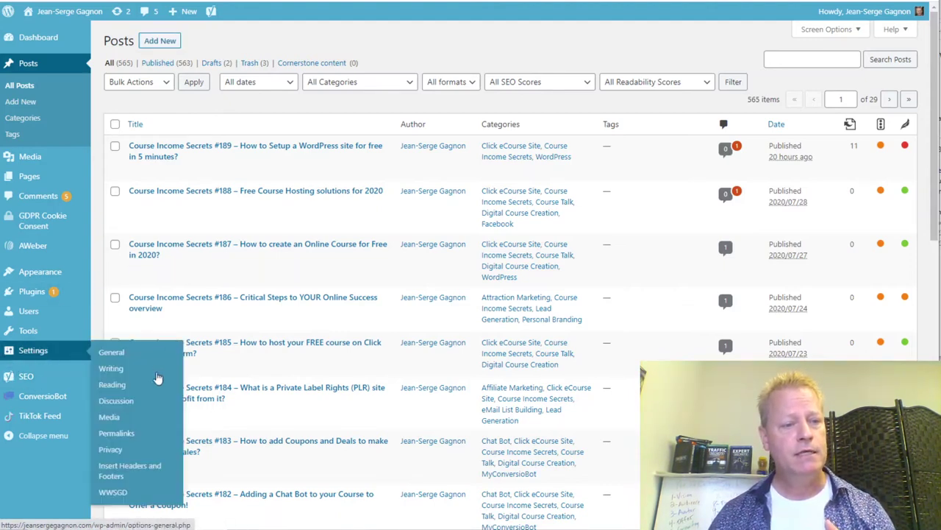
{"action": "left_click", "coordinate": [125, 435]}
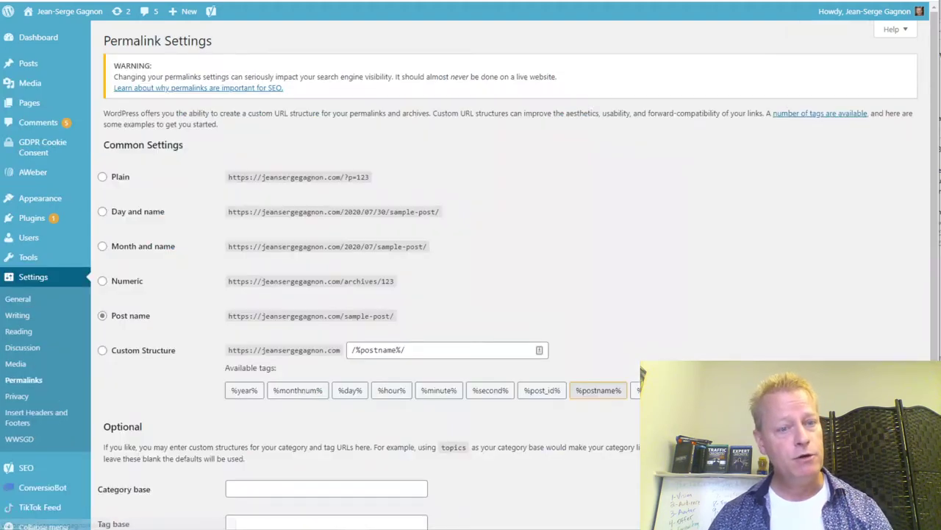
{"action": "left_click_drag", "start_coordinate": [229, 317], "coordinate": [411, 319]}
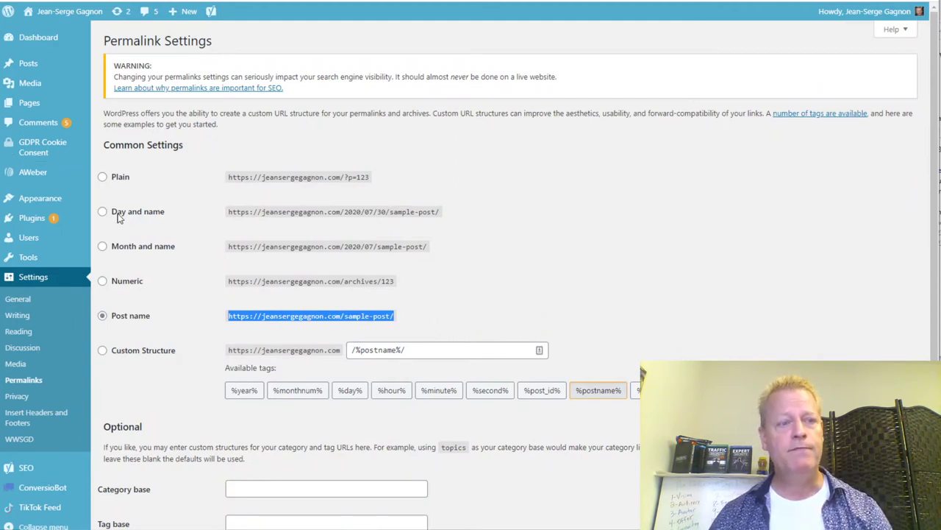
{"action": "left_click_drag", "start_coordinate": [345, 177], "coordinate": [381, 184]}
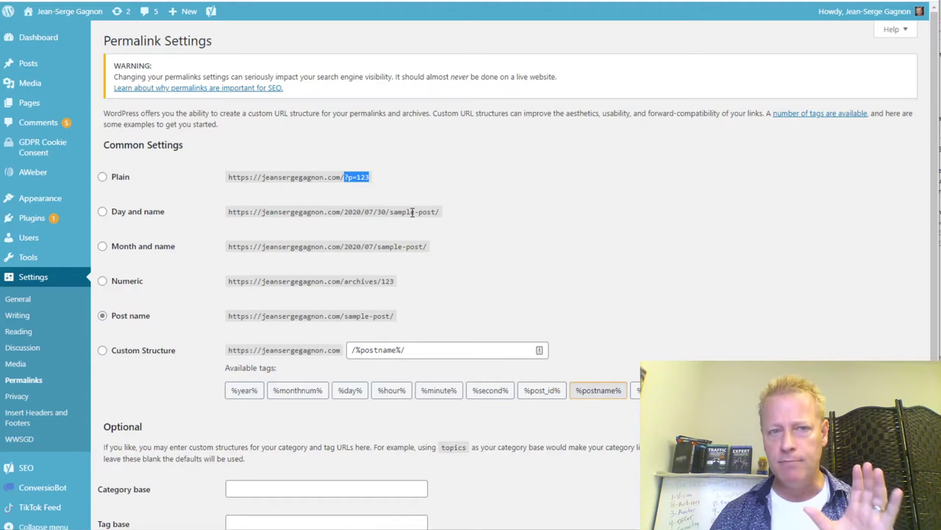
{"action": "left_click", "coordinate": [328, 319]}
{"action": "left_click_drag", "start_coordinate": [313, 318], "coordinate": [395, 318]}
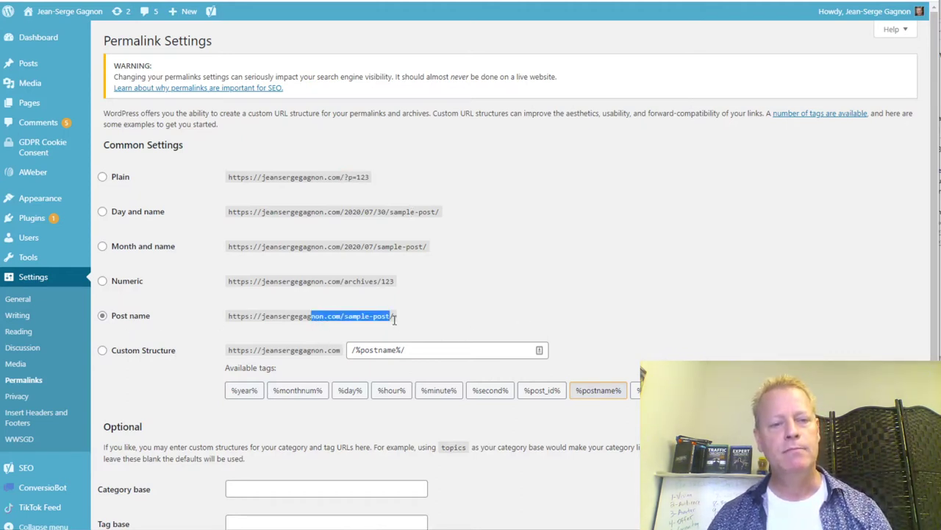
{"action": "left_click", "coordinate": [433, 320]}
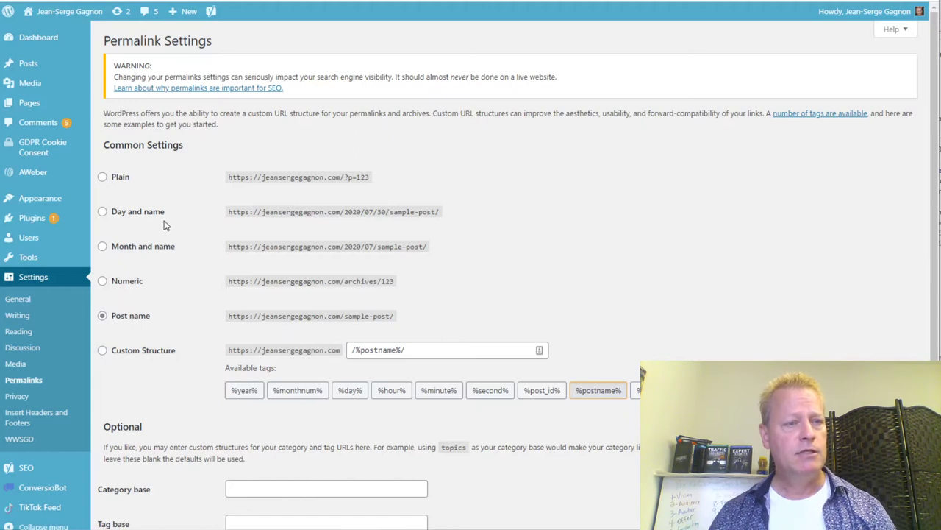
Set the permalink structure to Plain and save the change.
{"action": "left_click", "coordinate": [104, 179]}
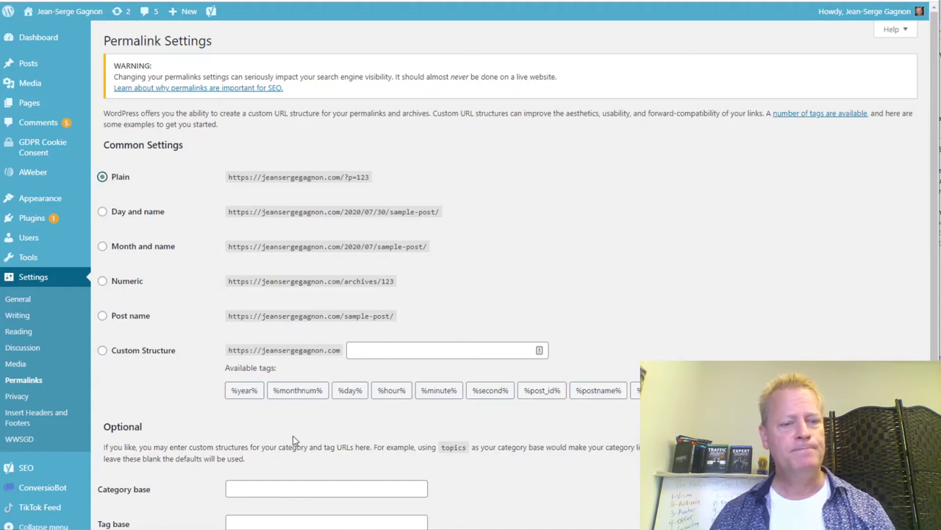
{"action": "scroll", "coordinate": [285, 445], "scroll_direction": "down", "scroll_amount": 2}
{"action": "left_click", "coordinate": [129, 471]}
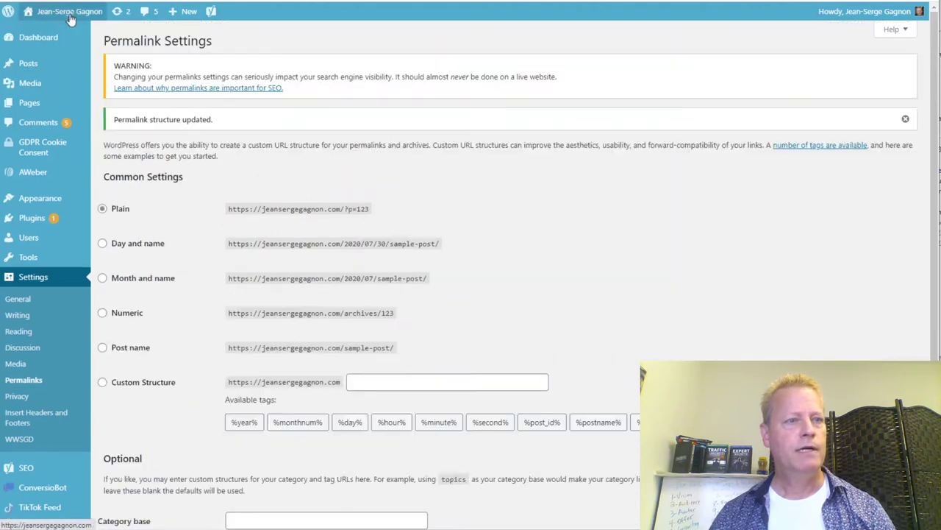
Open the live site in a new tab and check the Course Income Secrets #188 post under the Plain permalink structure.
{"action": "mouse_move", "coordinate": [72, 17]}
{"action": "right_click", "coordinate": [50, 31]}
{"action": "left_click", "coordinate": [81, 37]}
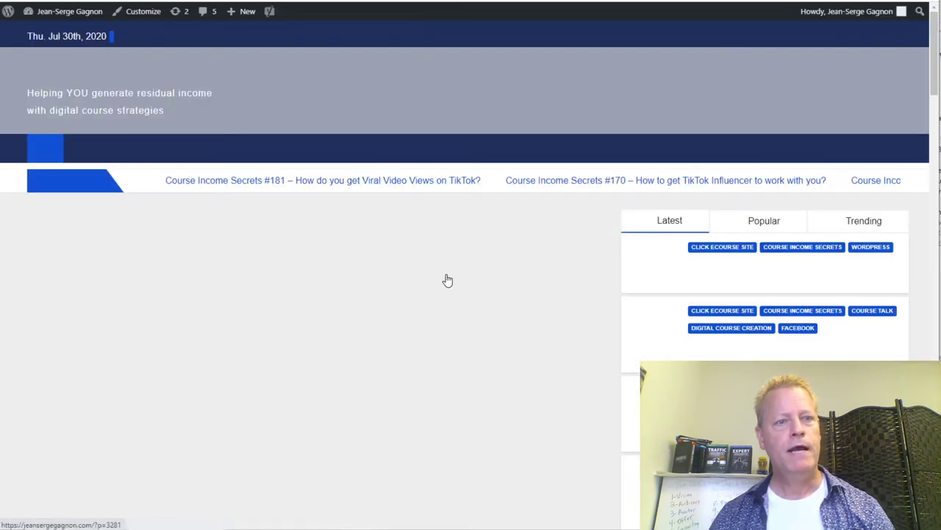
{"action": "scroll", "coordinate": [446, 279], "scroll_direction": "down", "scroll_amount": 3}
{"action": "scroll", "coordinate": [444, 280], "scroll_direction": "down", "scroll_amount": 3}
{"action": "scroll", "coordinate": [361, 233], "scroll_direction": "down", "scroll_amount": 3}
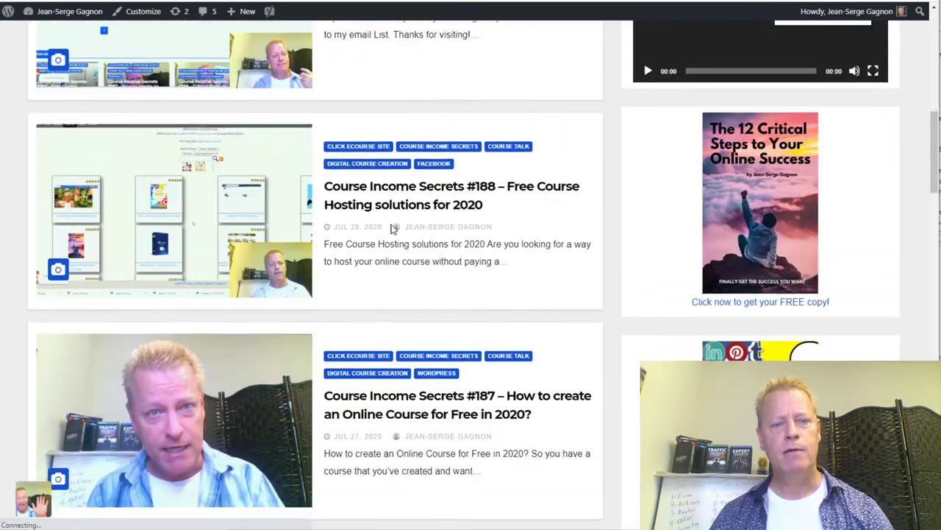
{"action": "left_click", "coordinate": [436, 156]}
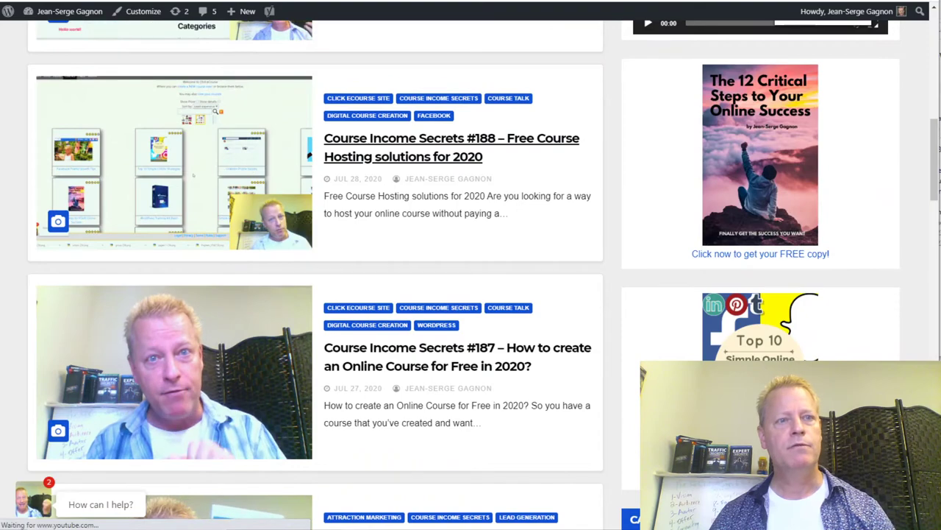
{"action": "scroll", "coordinate": [431, 235], "scroll_direction": "down", "scroll_amount": 4}
{"action": "scroll", "coordinate": [431, 235], "scroll_direction": "up", "scroll_amount": 4}
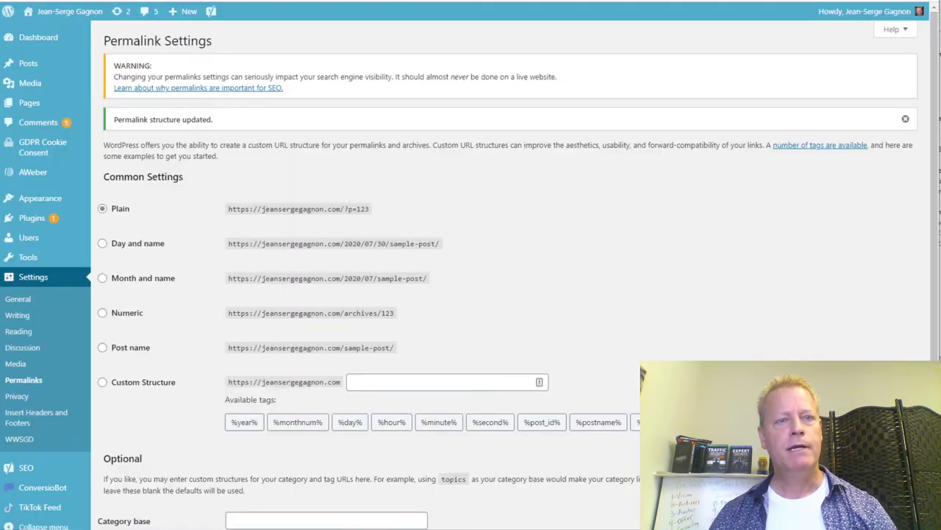
Set the permalink structure to Post name and save the change.
{"action": "left_click", "coordinate": [103, 347]}
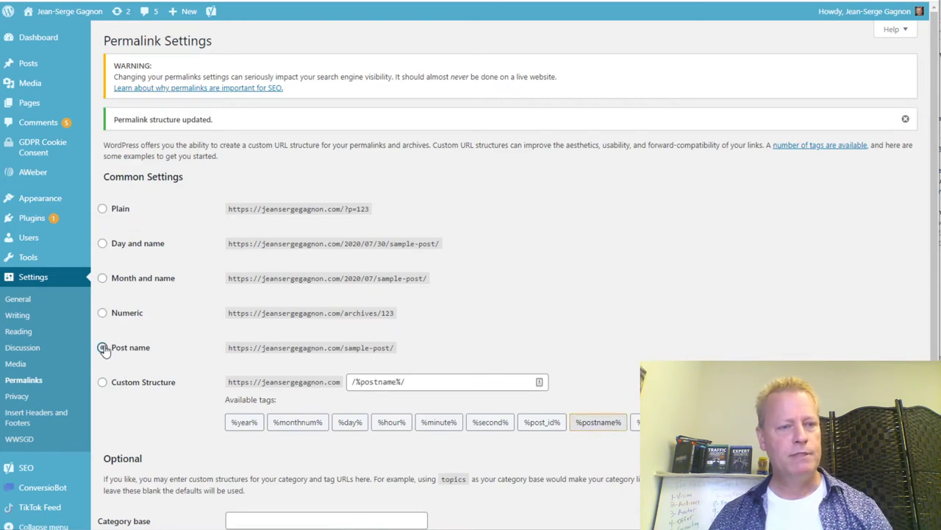
{"action": "scroll", "coordinate": [270, 381], "scroll_direction": "down", "scroll_amount": 1}
{"action": "scroll", "coordinate": [269, 381], "scroll_direction": "down", "scroll_amount": 2}
{"action": "left_click", "coordinate": [139, 470]}
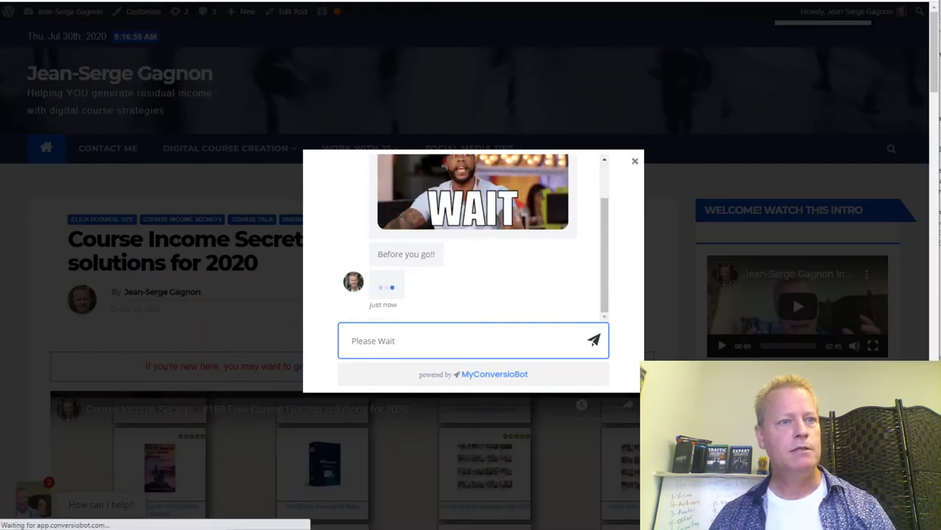
Dismiss the chat popup on the #188 post, highlight "Free Course Hosting solutions for 2020" in its title and look over the content.
{"action": "left_click", "coordinate": [251, 53]}
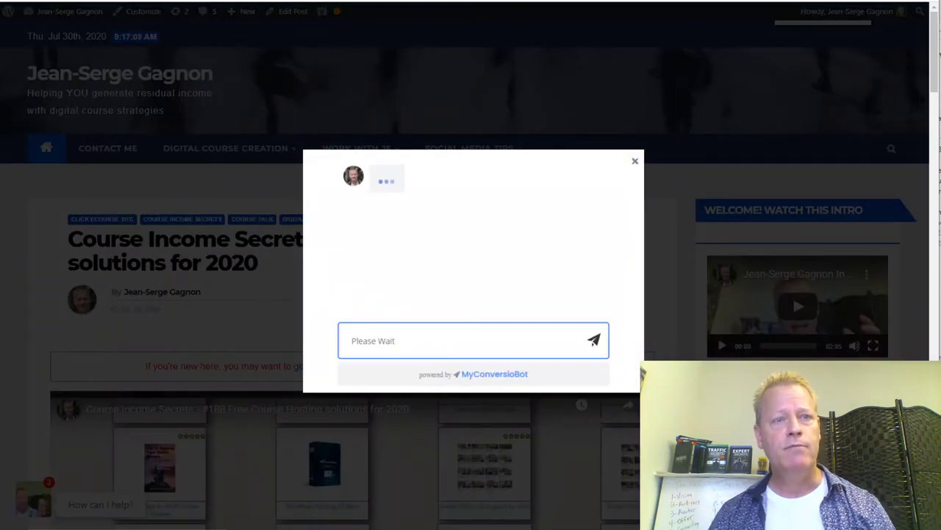
{"action": "left_click", "coordinate": [635, 161]}
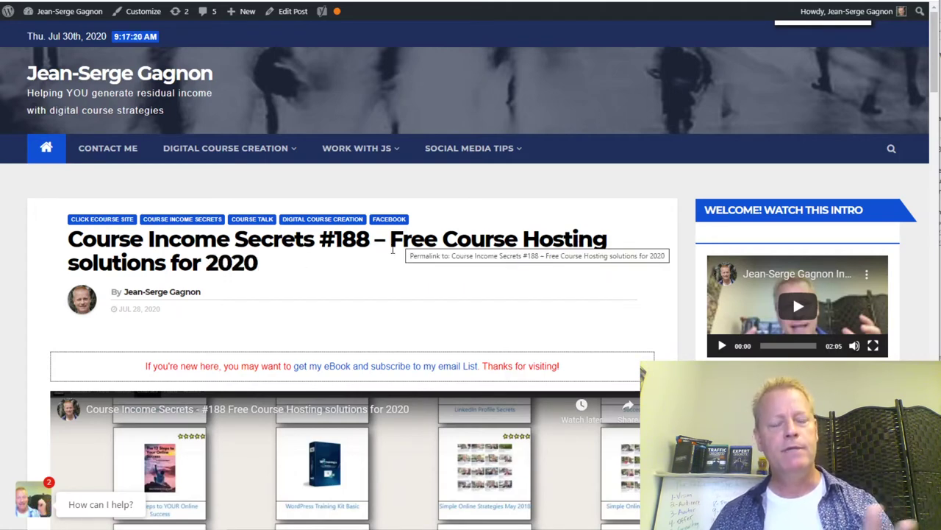
{"action": "left_click_drag", "start_coordinate": [392, 250], "coordinate": [399, 258]}
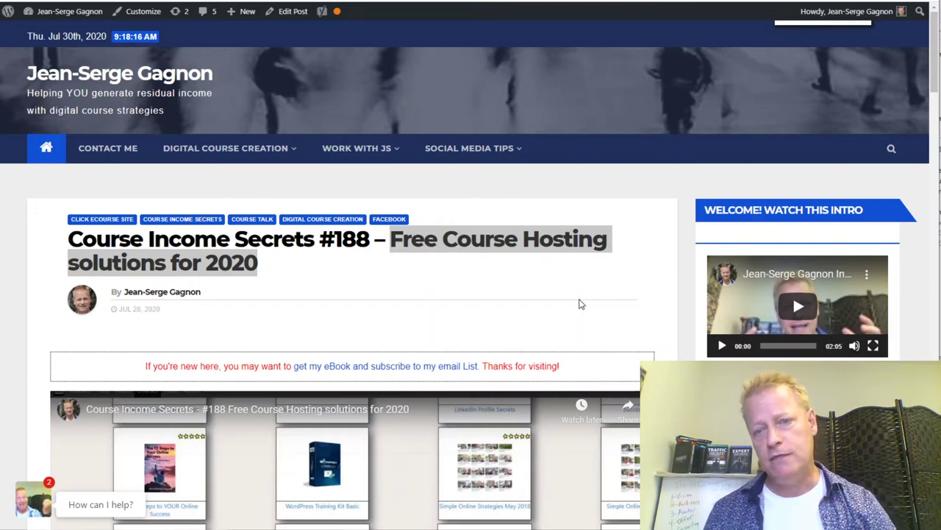
{"action": "scroll", "coordinate": [613, 280], "scroll_direction": "down", "scroll_amount": 4}
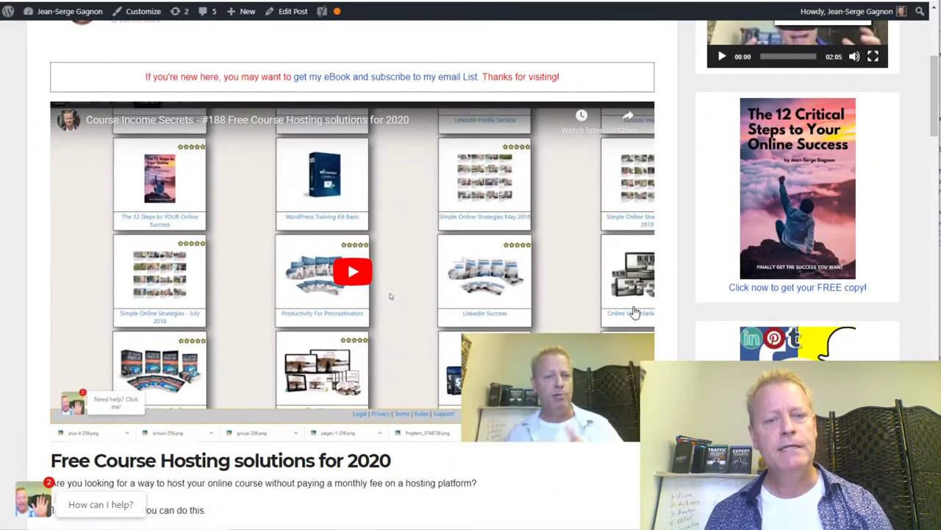
{"action": "scroll", "coordinate": [227, 406], "scroll_direction": "down", "scroll_amount": 2}
{"action": "scroll", "coordinate": [400, 273], "scroll_direction": "up", "scroll_amount": 6}
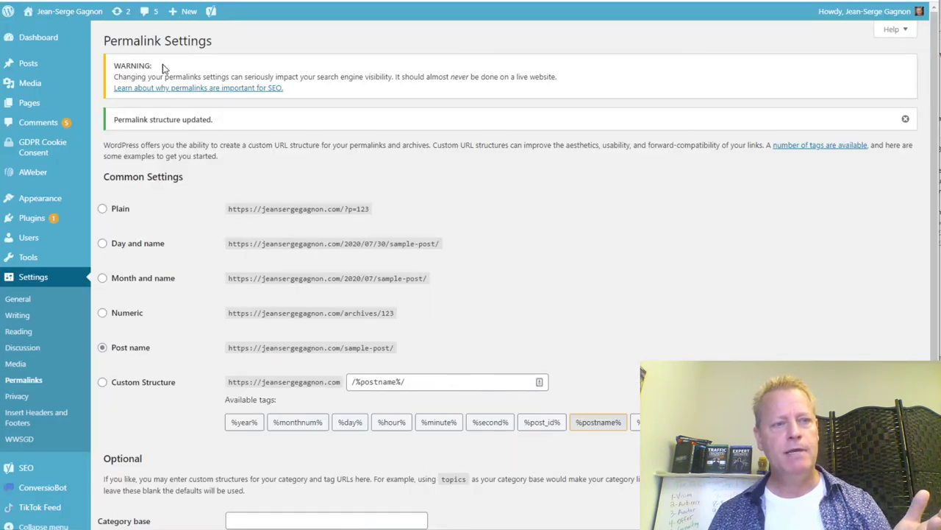
Return to the dashboard's Permalink Settings page, highlight its heading and clear the selection.
{"action": "left_click_drag", "start_coordinate": [106, 42], "coordinate": [230, 58]}
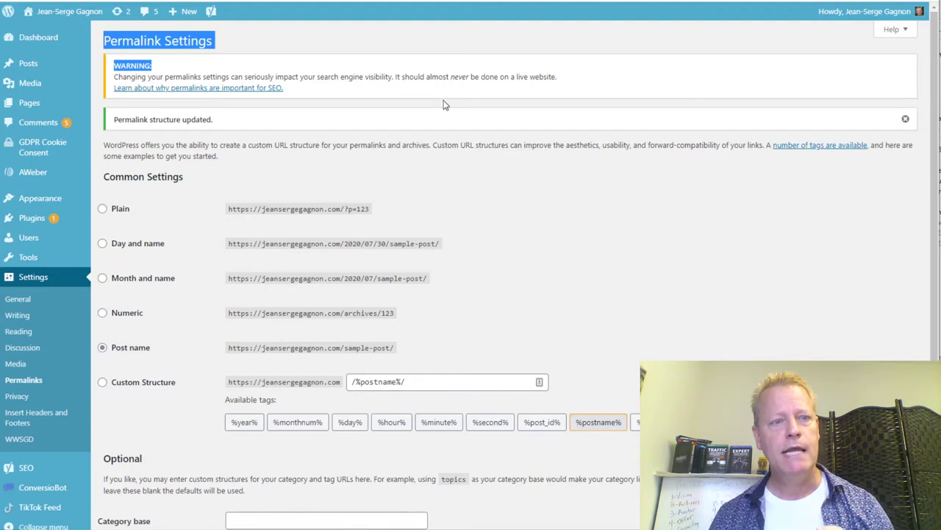
{"action": "left_click", "coordinate": [625, 214]}
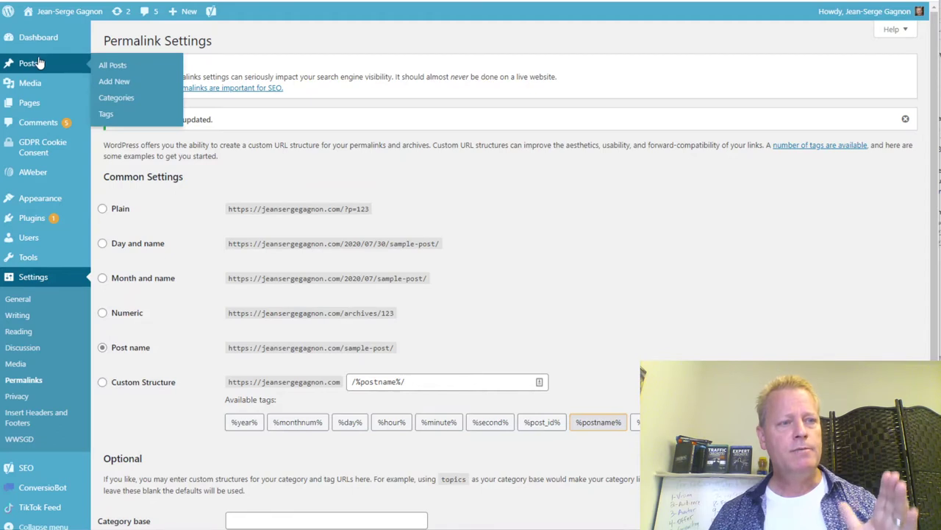
Open the list of all posts and start a new post.
{"action": "mouse_move", "coordinate": [46, 68]}
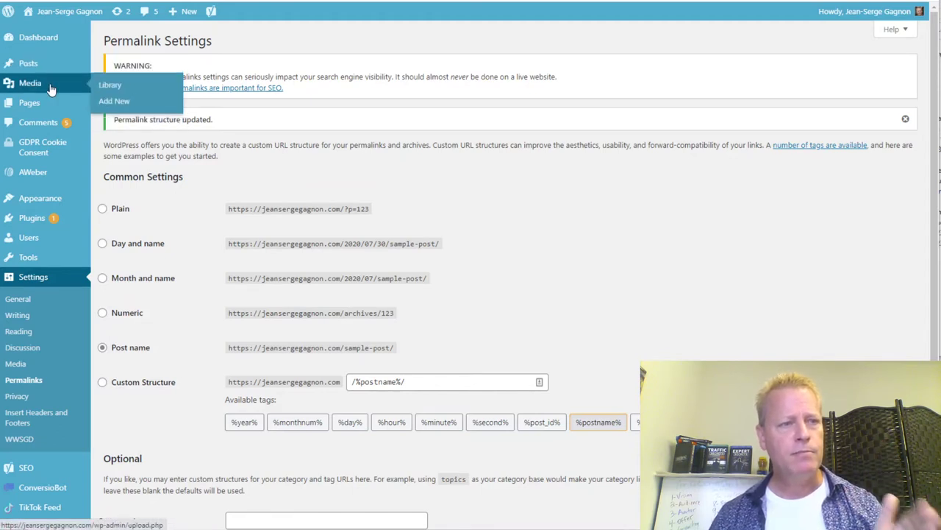
{"action": "mouse_move", "coordinate": [46, 110]}
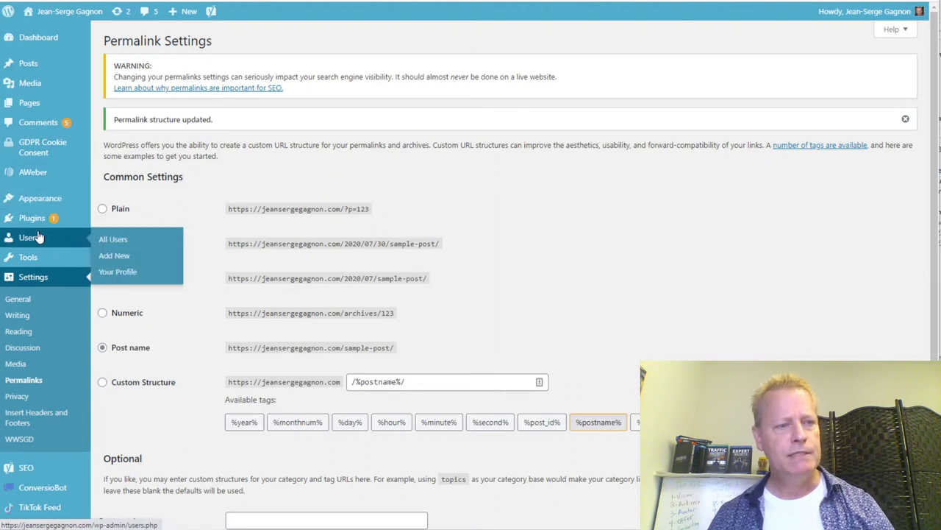
{"action": "left_click", "coordinate": [42, 69]}
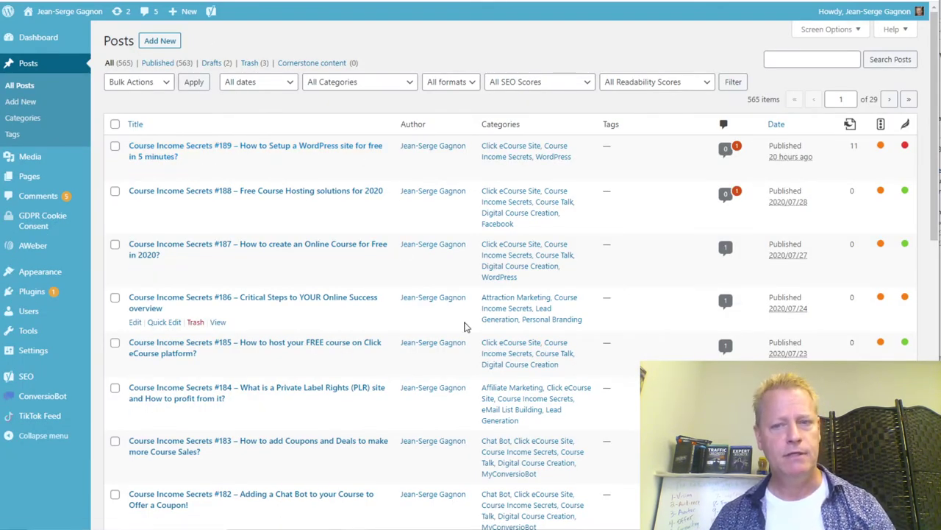
{"action": "scroll", "coordinate": [464, 326], "scroll_direction": "down", "scroll_amount": 4}
{"action": "scroll", "coordinate": [340, 297], "scroll_direction": "up", "scroll_amount": 4}
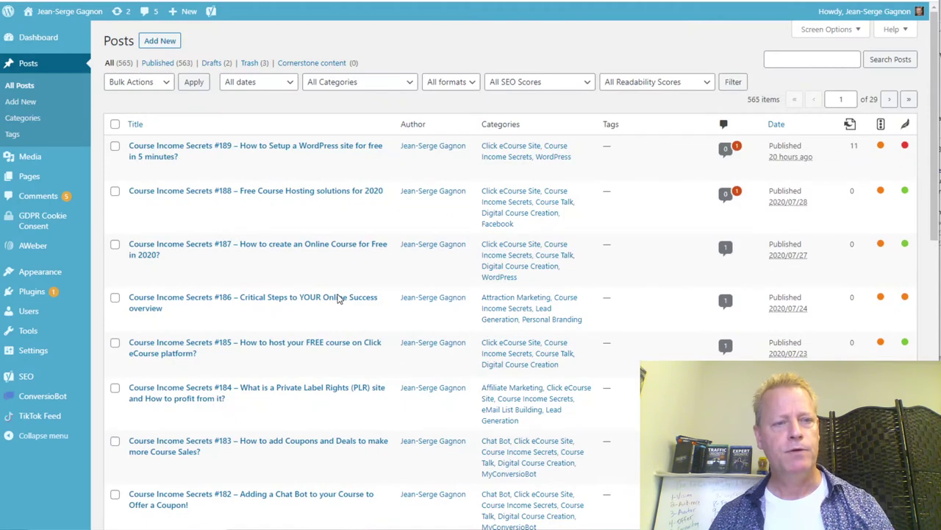
{"action": "left_click", "coordinate": [163, 46]}
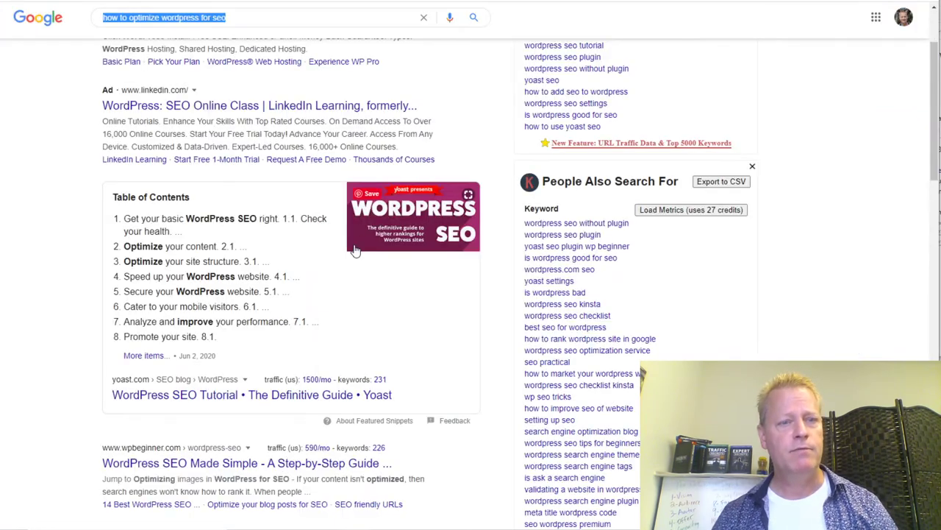
Take the phrase "how to optimize wordpress for seo" from the Google search and enter it as the new post's title.
{"action": "scroll", "coordinate": [250, 33], "scroll_direction": "up", "scroll_amount": 3}
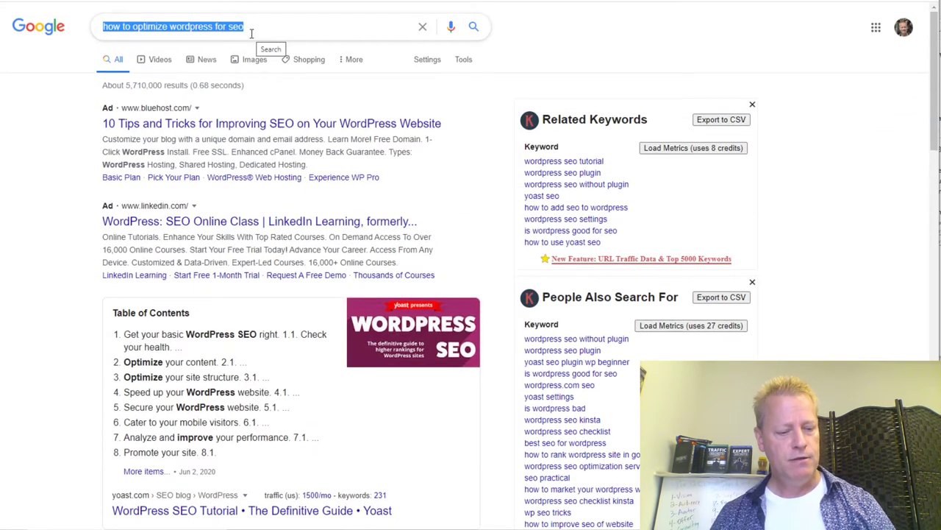
{"action": "left_click_drag", "start_coordinate": [275, 28], "coordinate": [60, 32]}
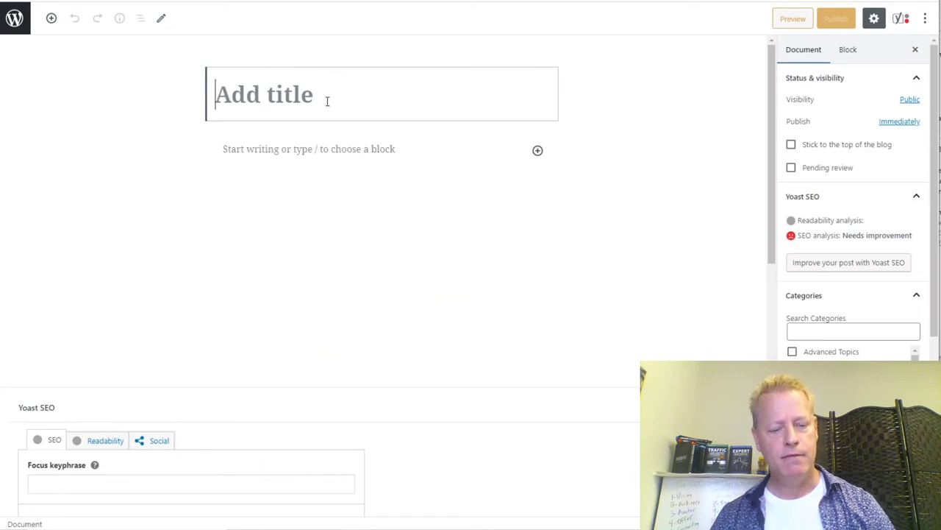
{"action": "type", "text": "how to optimize wordpress for seo"}
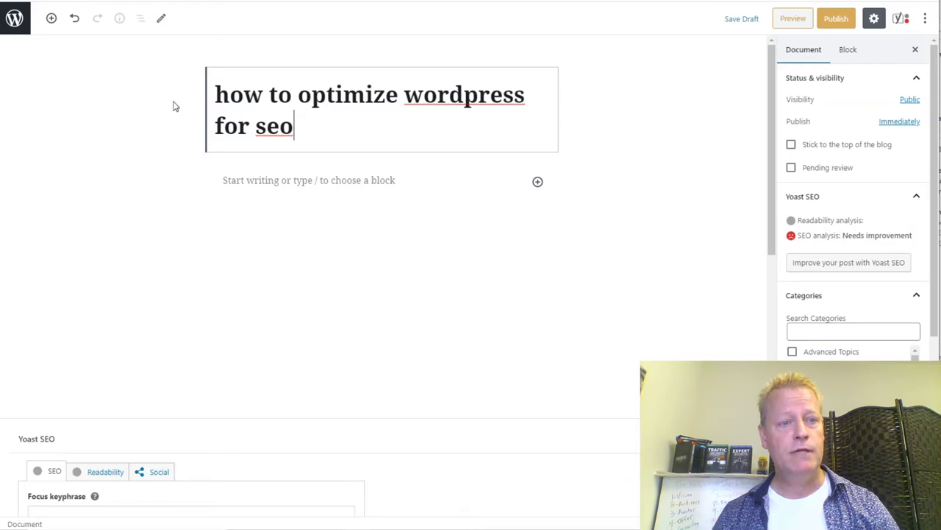
Prefix the post title with "Course Income Secrets #220 - ".
{"action": "left_click", "coordinate": [214, 94]}
{"action": "type", "text": "Course I"}
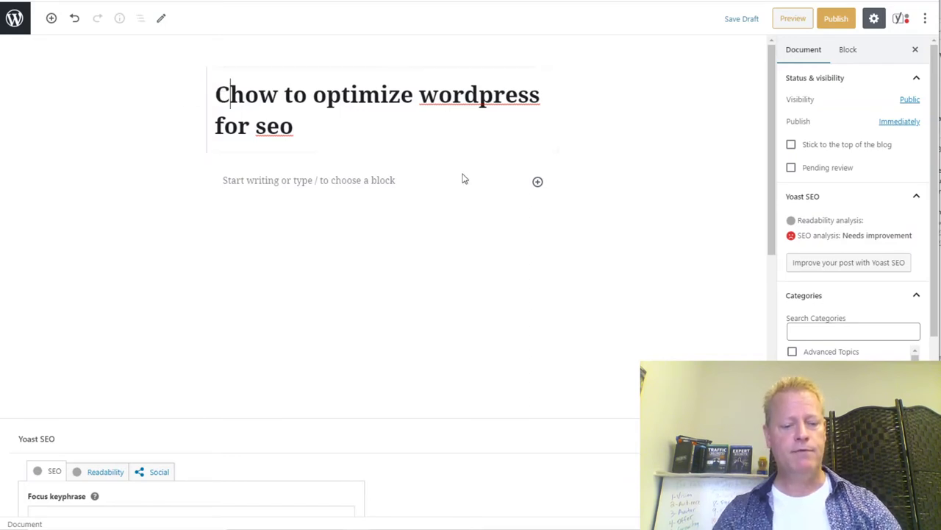
{"action": "type", "text": "ncome Sec"}
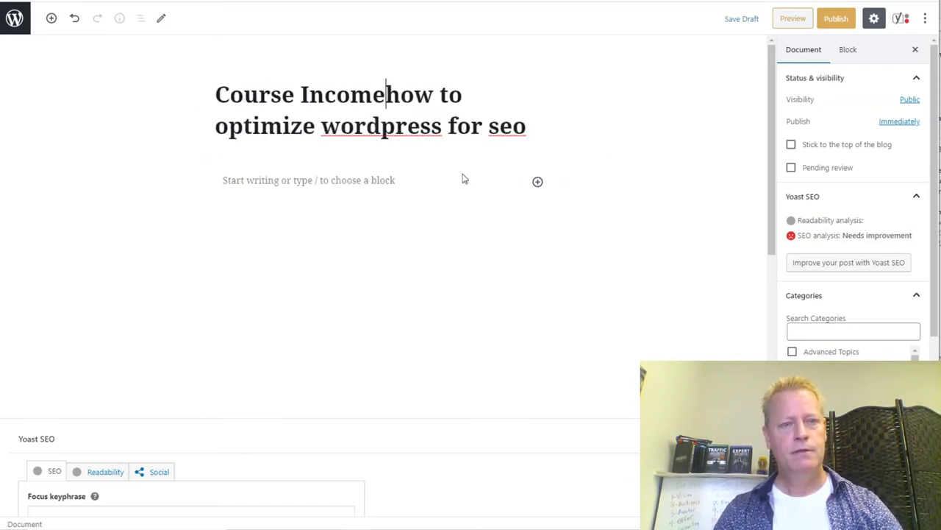
{"action": "type", "text": "rets #"}
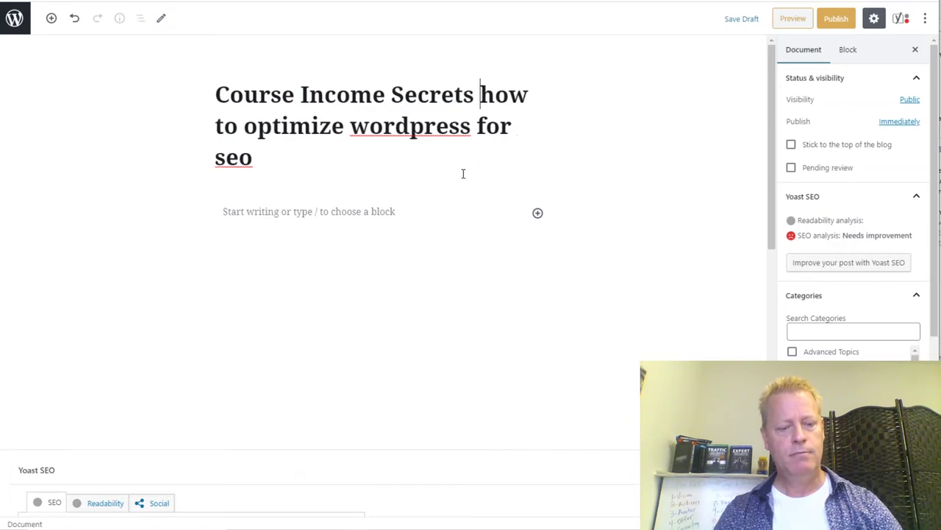
{"action": "type", "text": "220 - "}
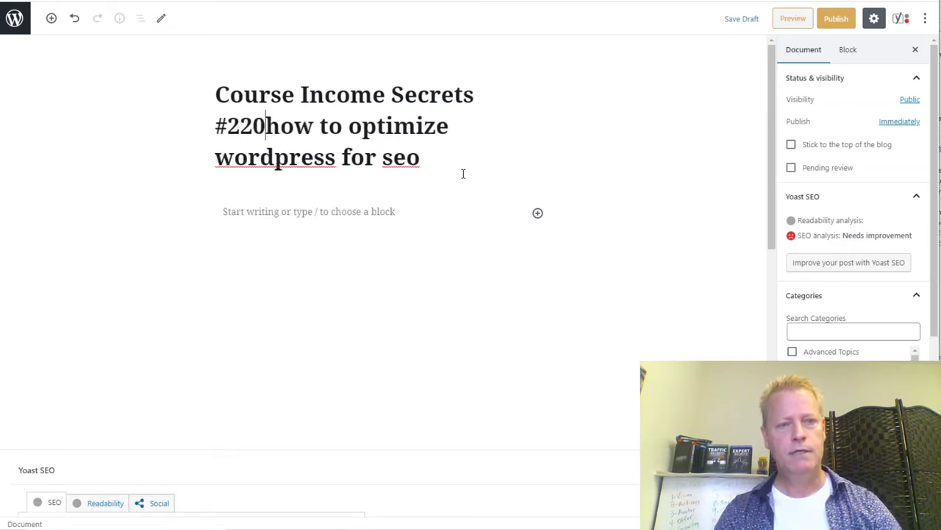
Capitalize the initial letters of "How" and "Optimize" in the post title.
{"action": "type", "text": "H"}
{"action": "key", "text": "Delete"}
{"action": "left_click", "coordinate": [314, 125]}
{"action": "key", "text": "Delete"}
{"action": "type", "text": "O"}
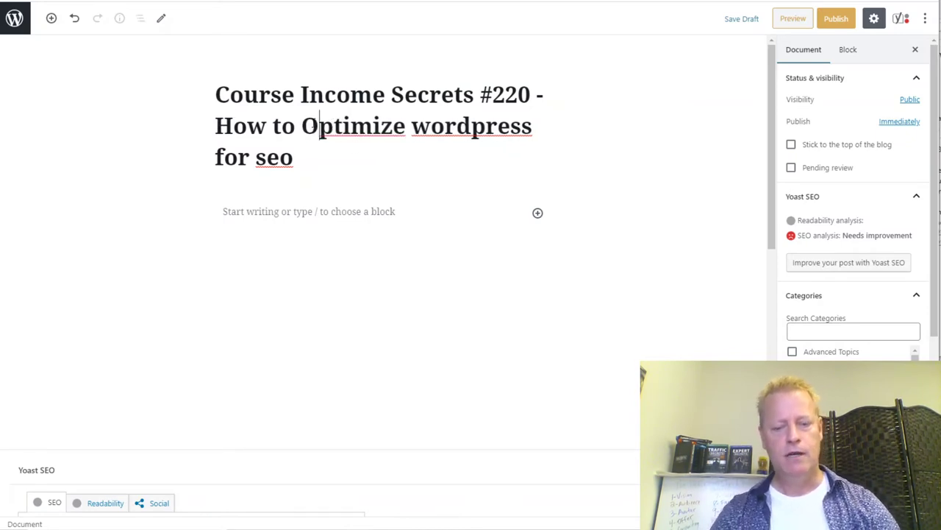
Correct the capitalization of "WordPress" and "SEO" in the post title.
{"action": "left_click", "coordinate": [432, 126]}
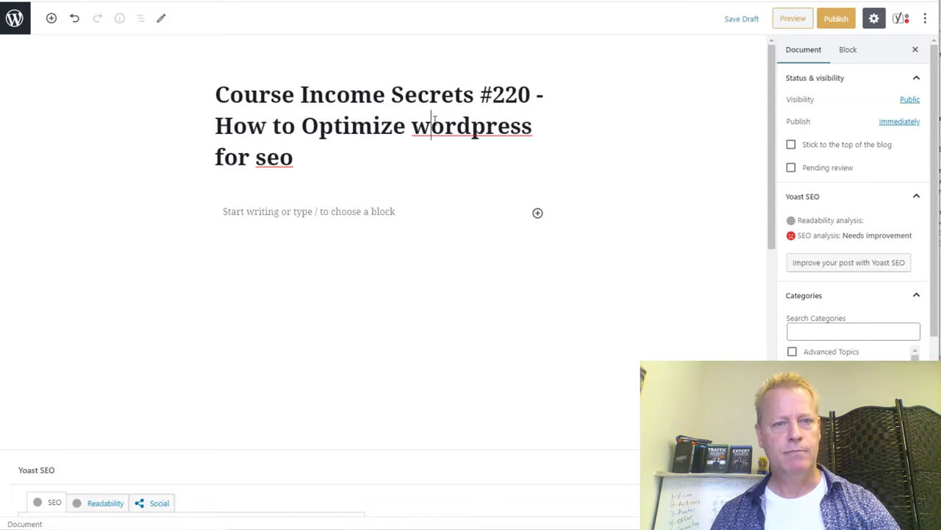
{"action": "key", "text": "BackSpace"}
{"action": "type", "text": "W"}
{"action": "key", "text": "Right"}
{"action": "key", "text": "Right"}
{"action": "key", "text": "Right"}
{"action": "key", "text": "Right"}
{"action": "key", "text": "BackSpace"}
{"action": "type", "text": "P"}
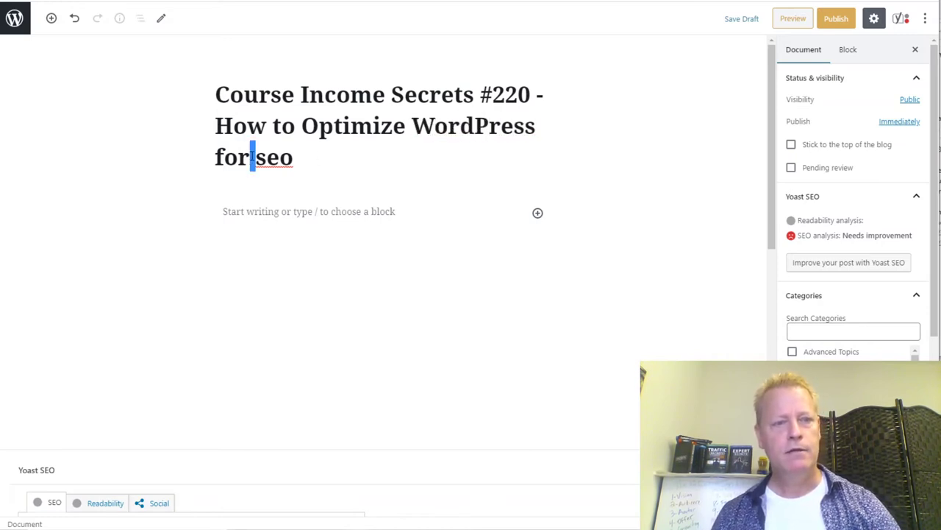
{"action": "double_click", "coordinate": [269, 164]}
{"action": "type", "text": "SEO"}
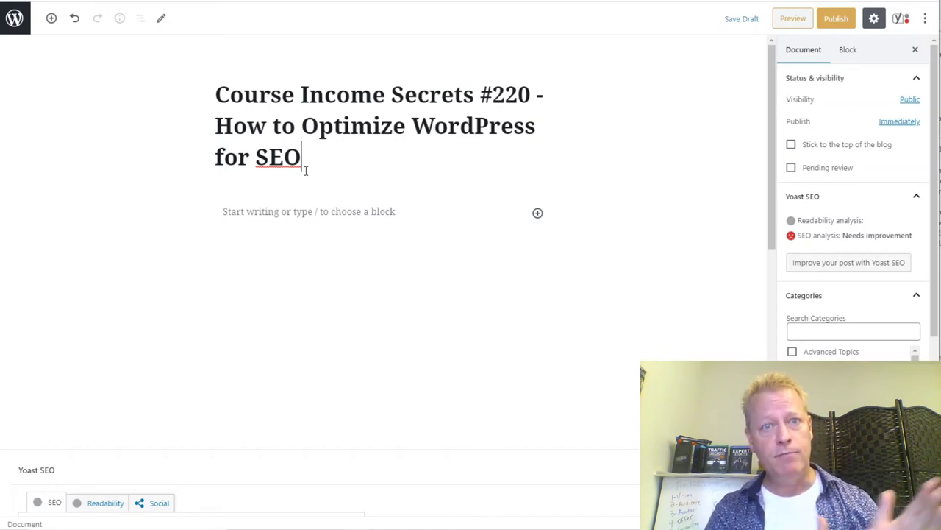
Write the opening paragraph "So you want to learn How to Optimize WordPress for SEO?", copying the key phrase from the title.
{"action": "left_click", "coordinate": [306, 211]}
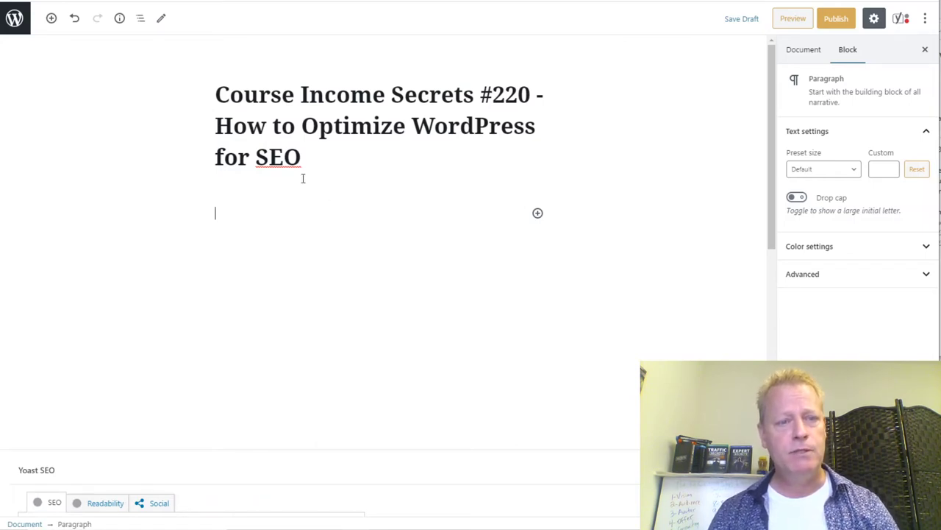
{"action": "left_click_drag", "start_coordinate": [302, 156], "coordinate": [219, 126]}
{"action": "key", "text": "ctrl+c"}
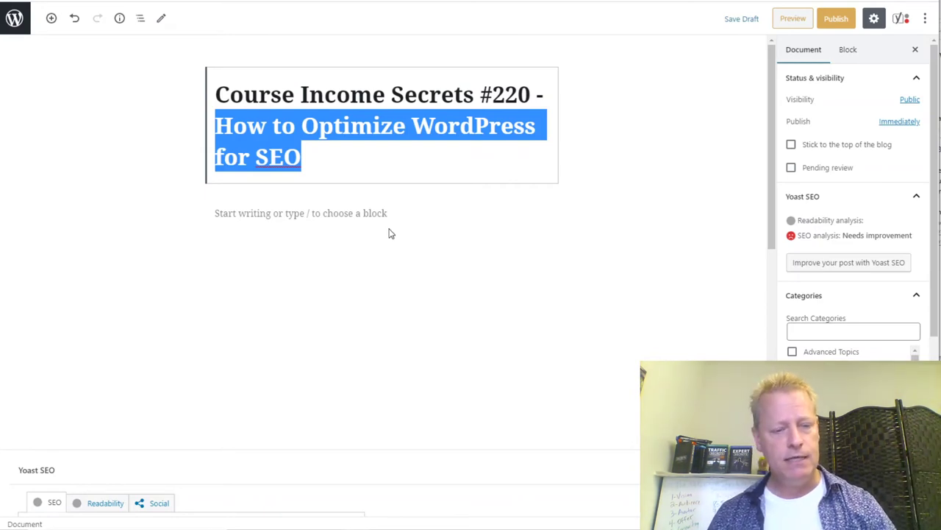
{"action": "left_click", "coordinate": [272, 215]}
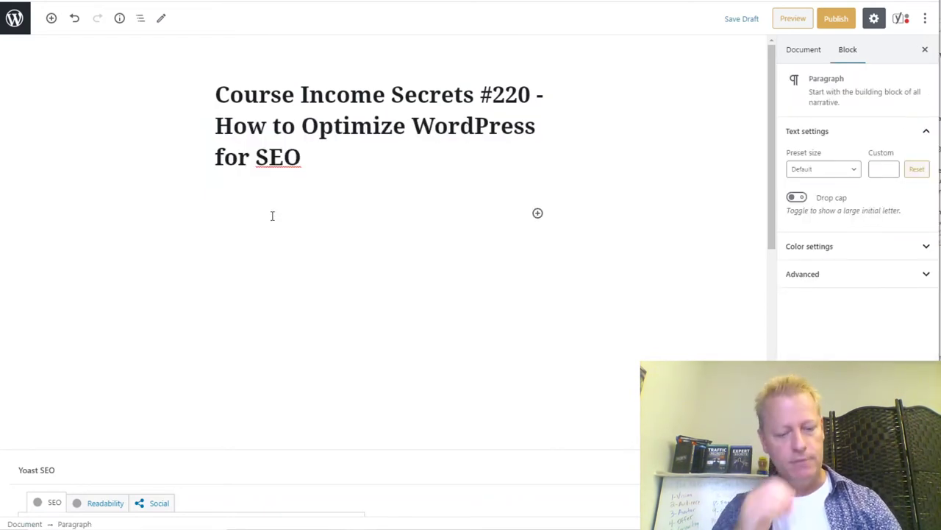
{"action": "type", "text": "So you want to "}
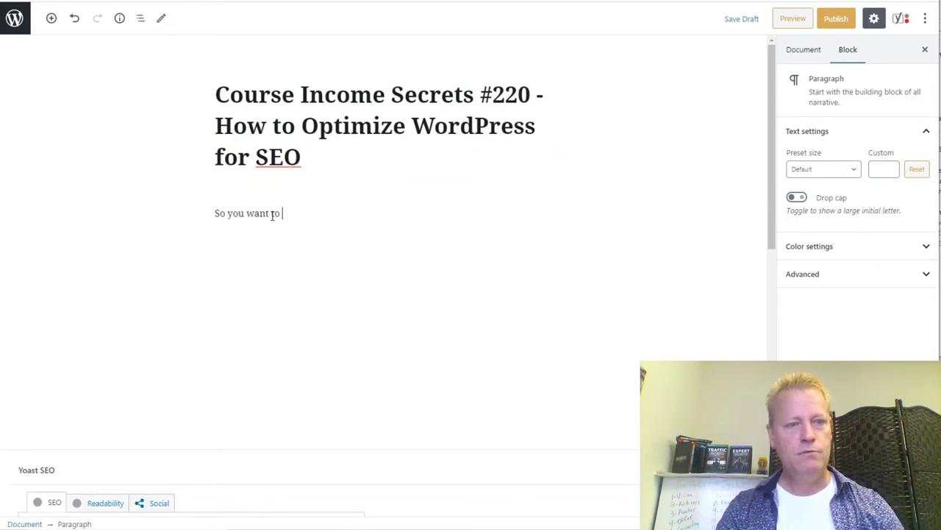
{"action": "type", "text": "learn"}
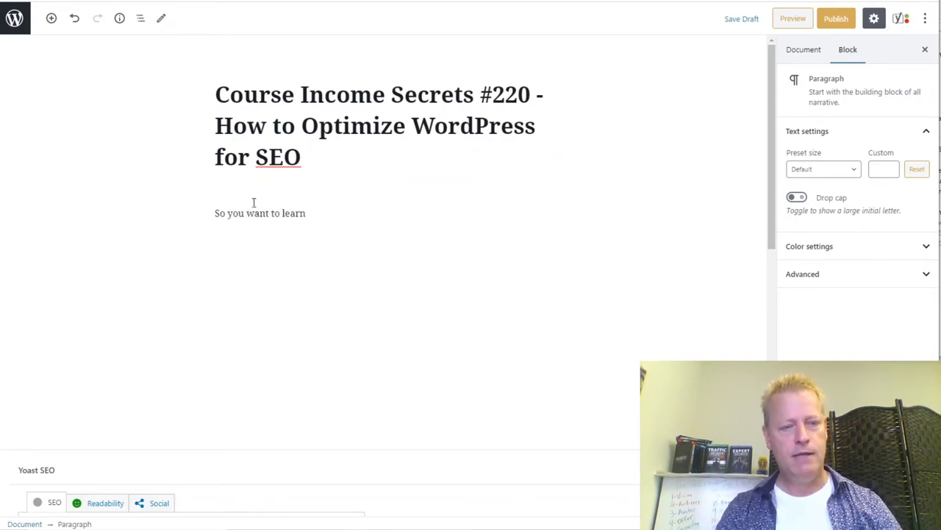
{"action": "key", "text": "ctrl+v"}
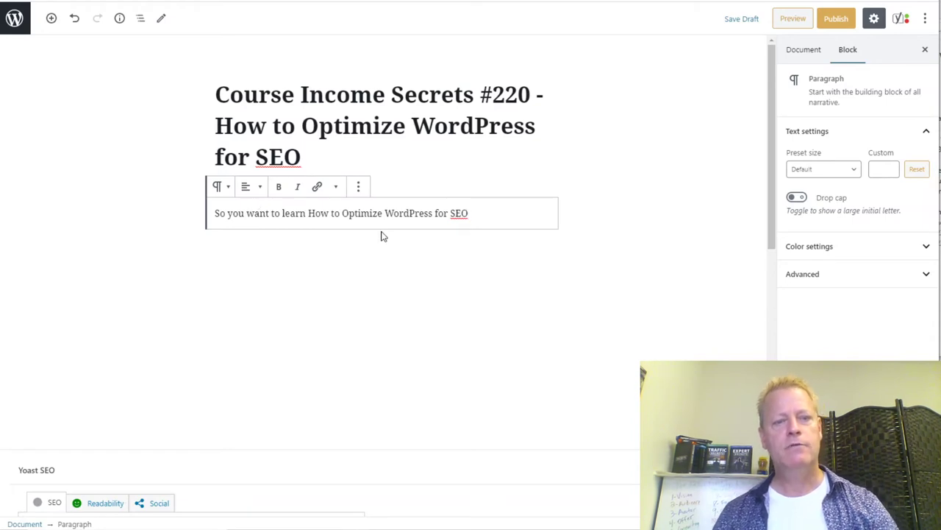
{"action": "type", "text": "?"}
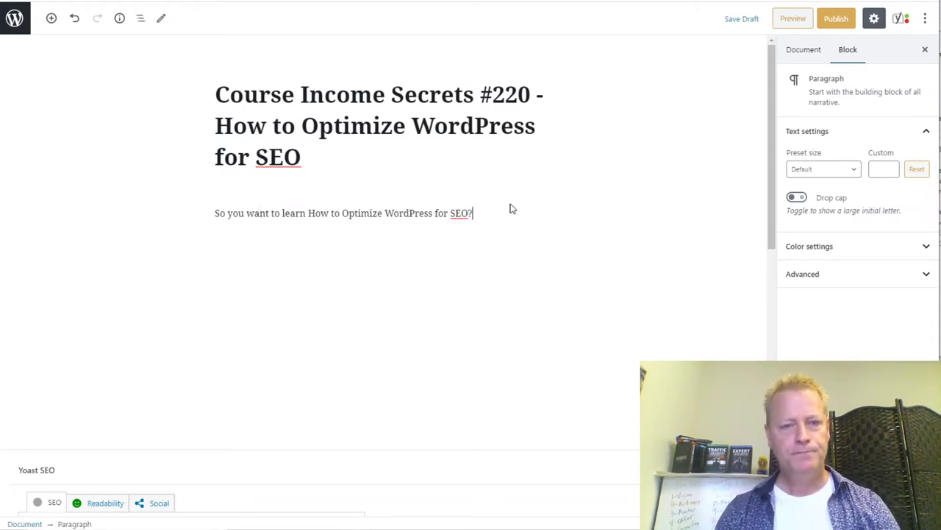
Add a second paragraph reading "You've come to the right place.".
{"action": "key", "text": "Return"}
{"action": "type", "text": "You've"}
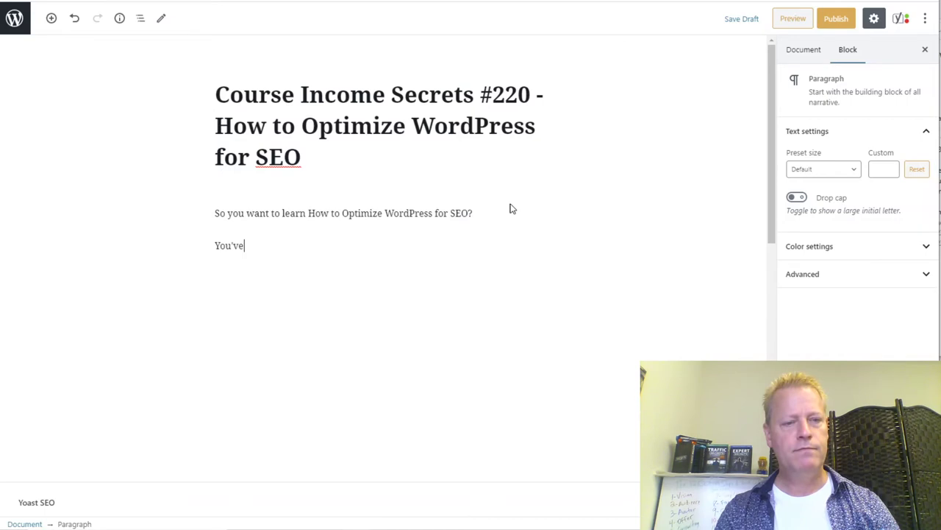
{"action": "type", "text": " come to t"}
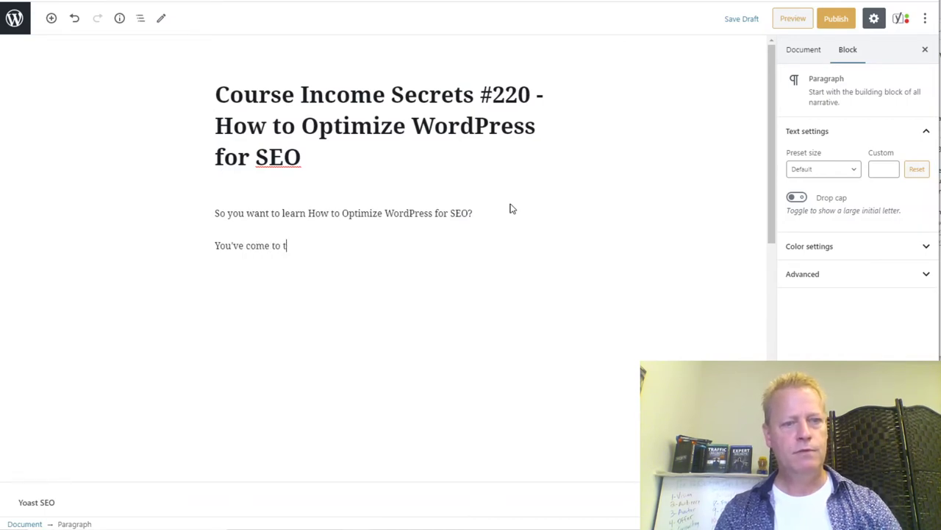
{"action": "type", "text": "he right p"}
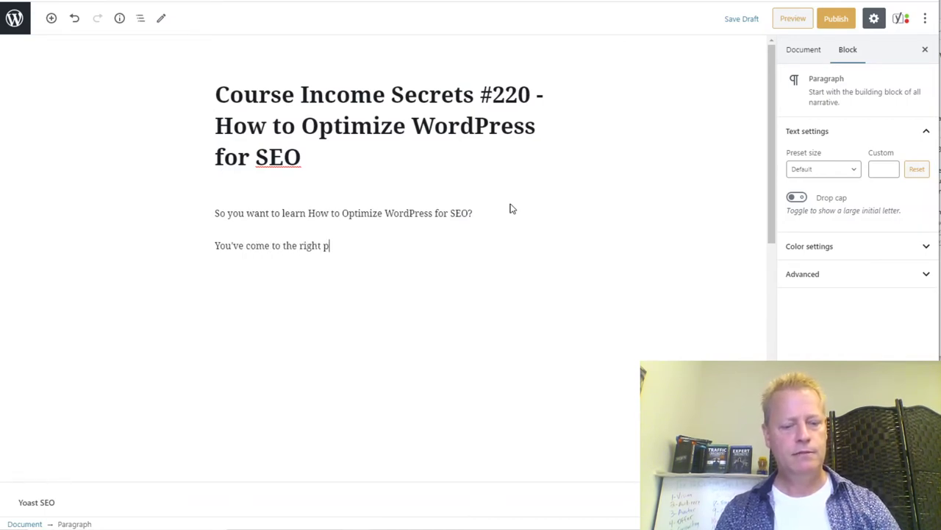
{"action": "type", "text": "allace."}
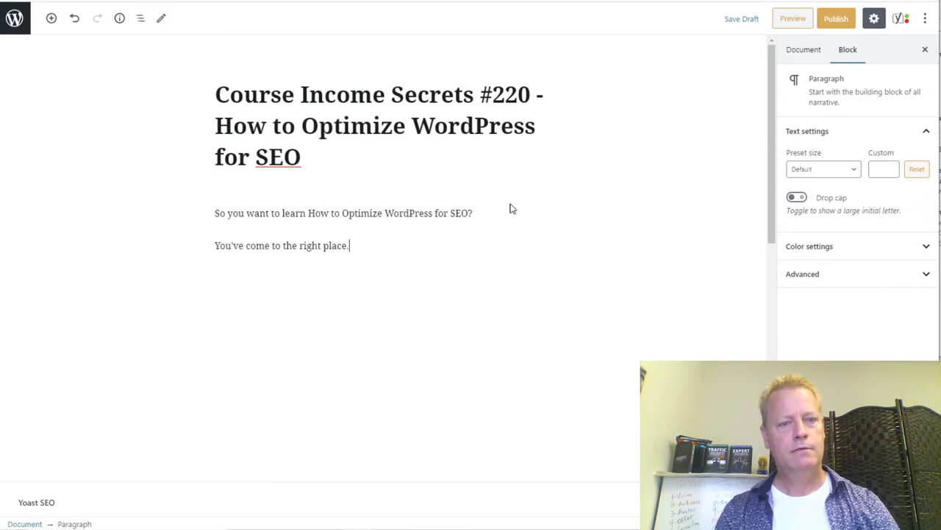
Add a third paragraph reading "You'll learn all about How to Optimize WordPress for SEO." and start an empty block below it.
{"action": "key", "text": "Return"}
{"action": "type", "text": "You'll"}
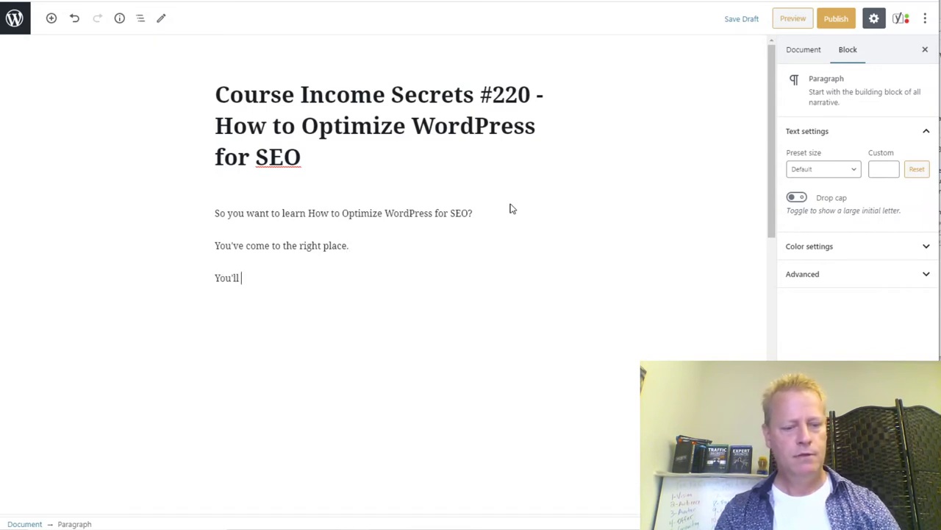
{"action": "type", "text": " learn all about How to Optimize WordPress for SEO"}
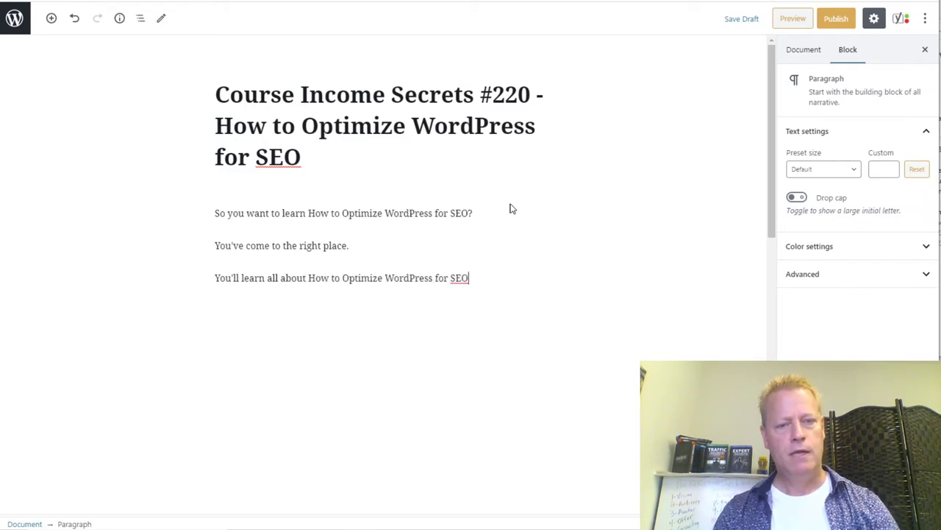
{"action": "type", "text": "."}
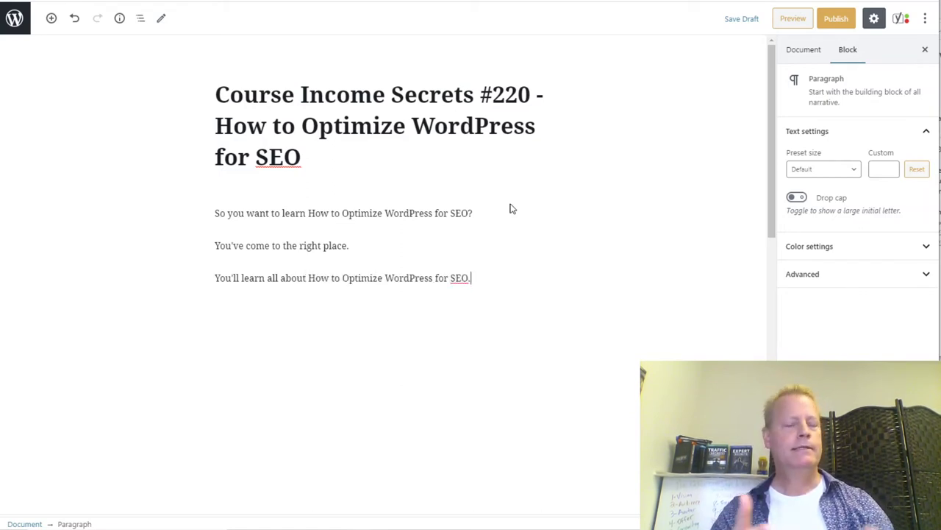
{"action": "key", "text": "Return"}
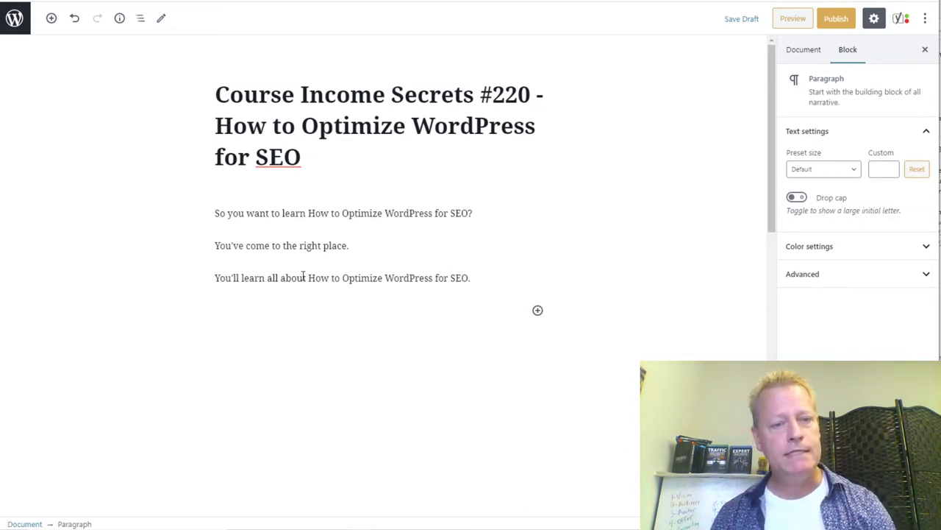
Copy "How to Optimize WordPress for SEO" from the third paragraph into the empty block below and convert that block to a heading.
{"action": "left_click_drag", "start_coordinate": [308, 278], "coordinate": [469, 281]}
{"action": "key", "text": "ctrl+c"}
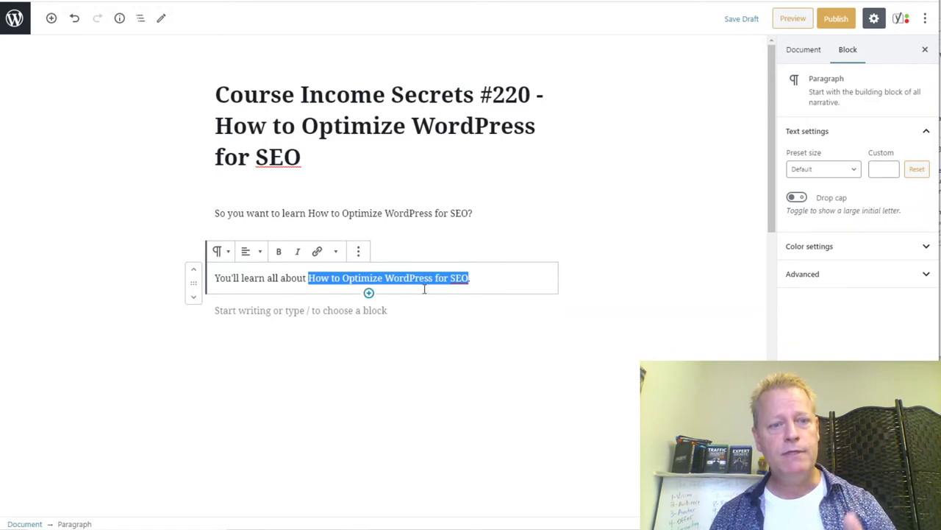
{"action": "left_click", "coordinate": [399, 278]}
{"action": "left_click", "coordinate": [289, 310]}
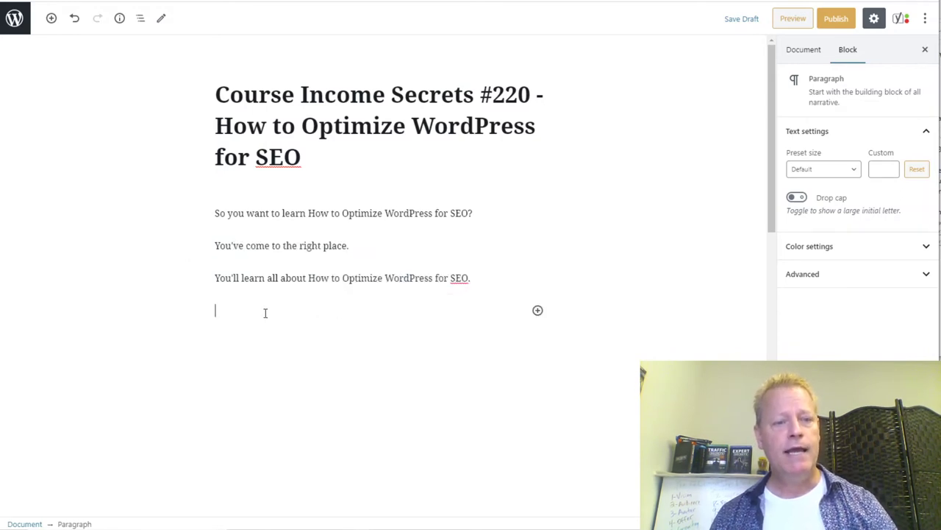
{"action": "key", "text": "ctrl+v"}
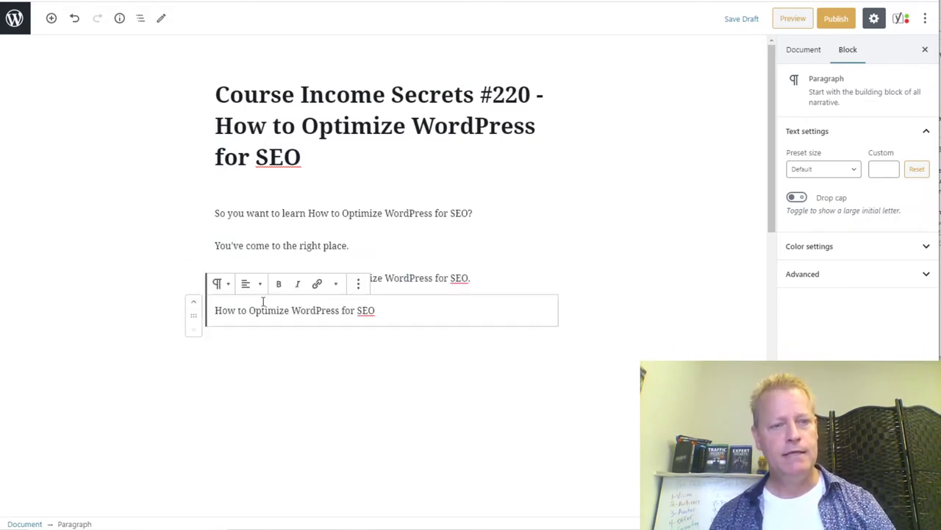
{"action": "left_click", "coordinate": [221, 288]}
{"action": "left_click", "coordinate": [243, 350]}
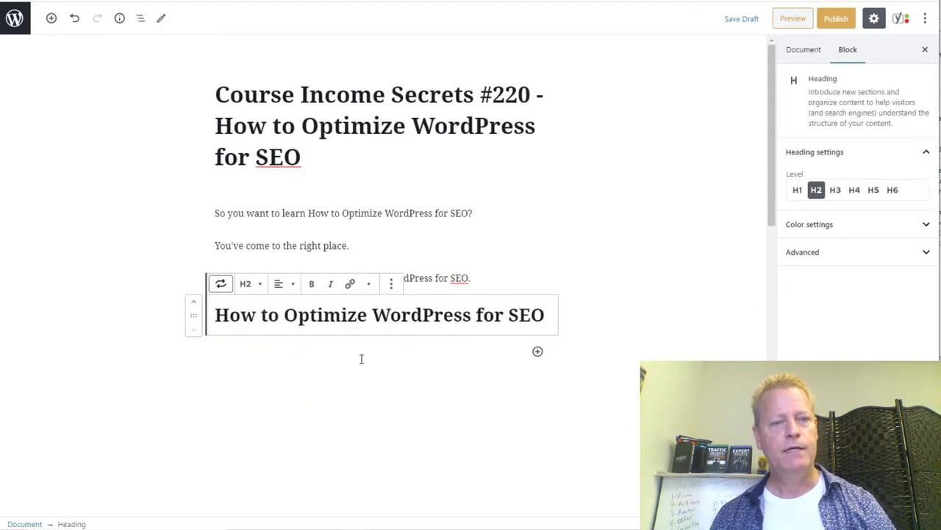
Start an empty block below the "How to Optimize WordPress for SEO" heading and highlight the second and third paragraphs.
{"action": "left_click", "coordinate": [362, 357]}
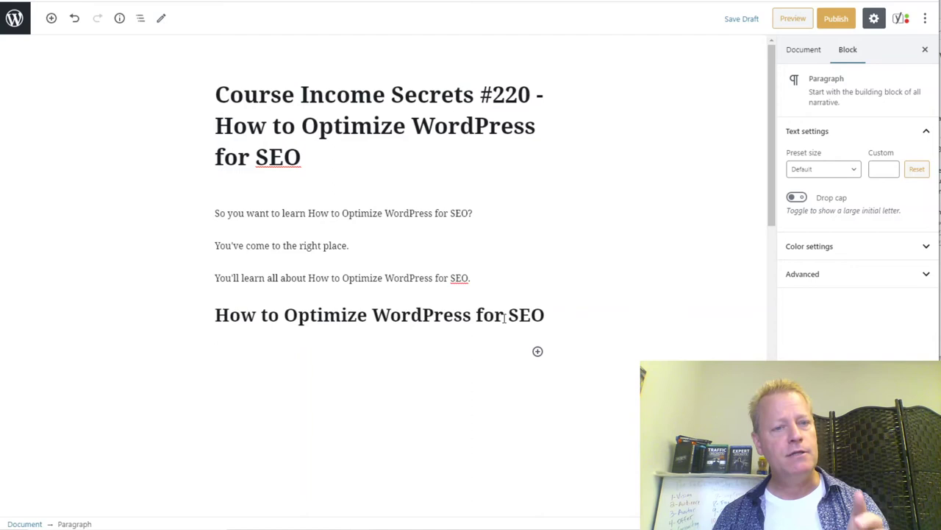
{"action": "left_click", "coordinate": [212, 214]}
{"action": "key", "text": "ctrl+a"}
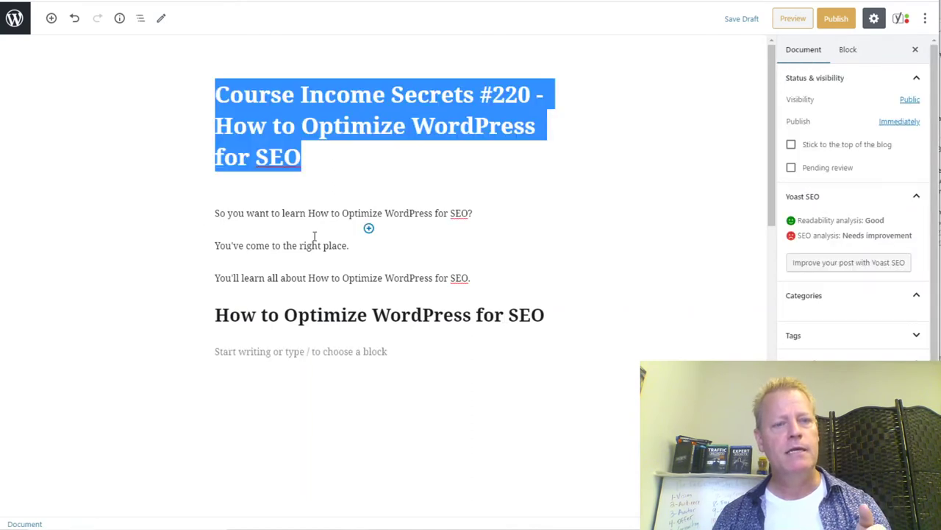
{"action": "left_click", "coordinate": [314, 237]}
{"action": "left_click_drag", "start_coordinate": [475, 275], "coordinate": [215, 246]}
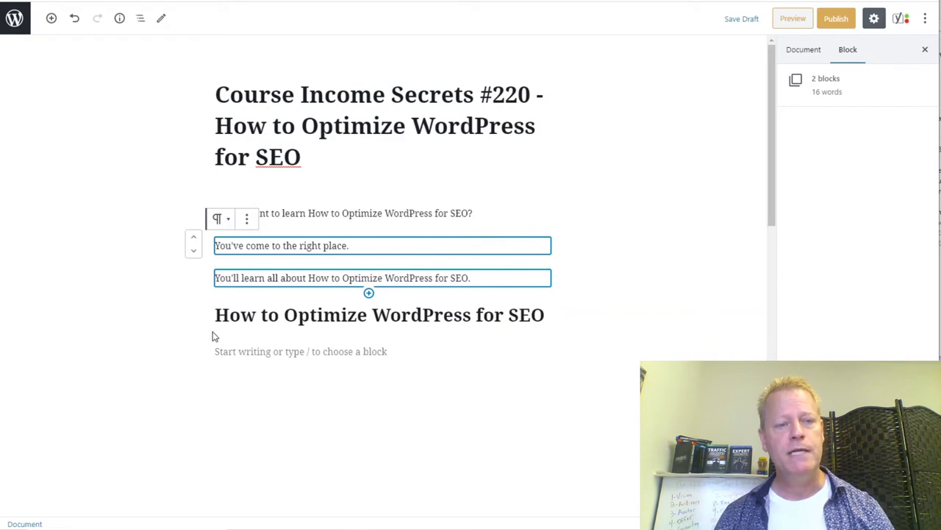
{"action": "left_click", "coordinate": [278, 351]}
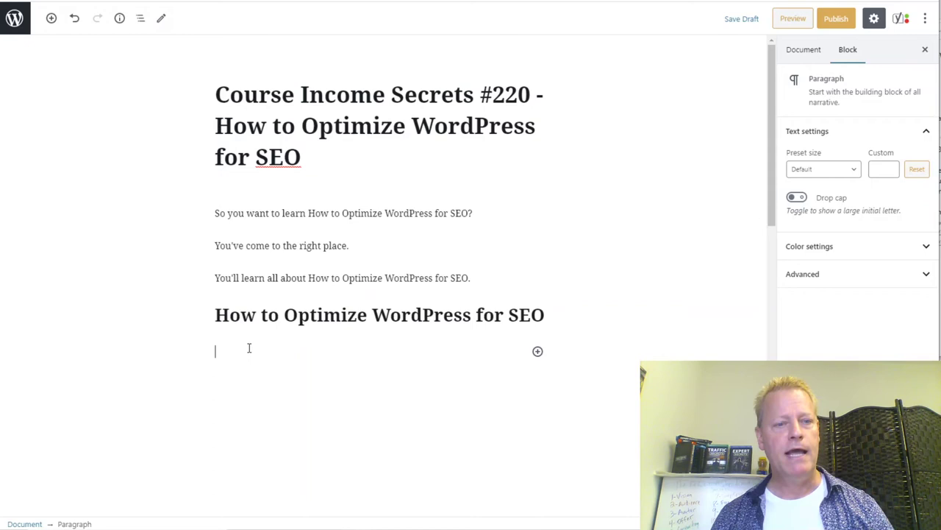
{"action": "left_click", "coordinate": [51, 19]}
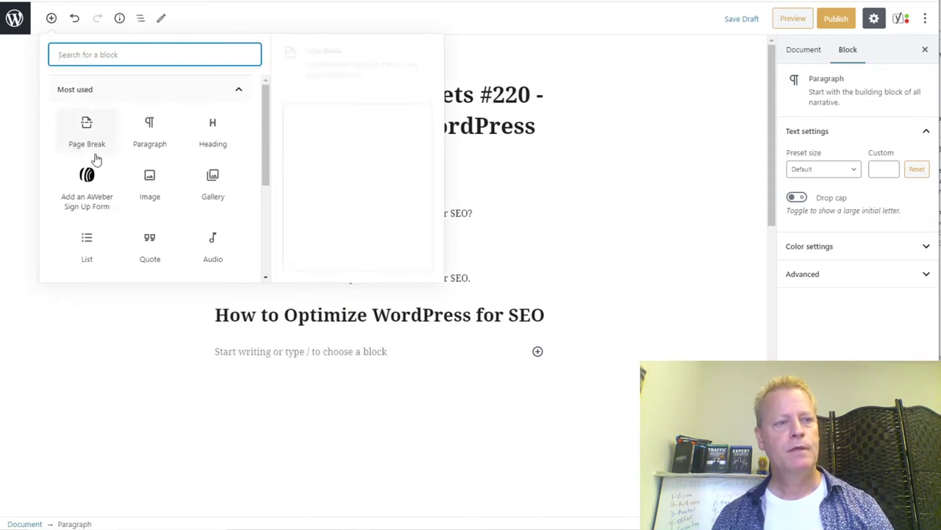
{"action": "left_click", "coordinate": [145, 184]}
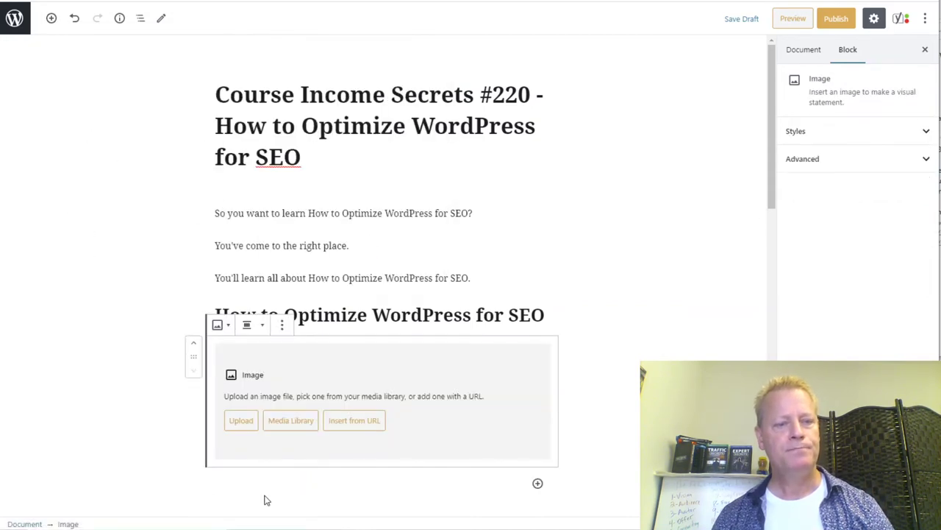
{"action": "left_click", "coordinate": [248, 421]}
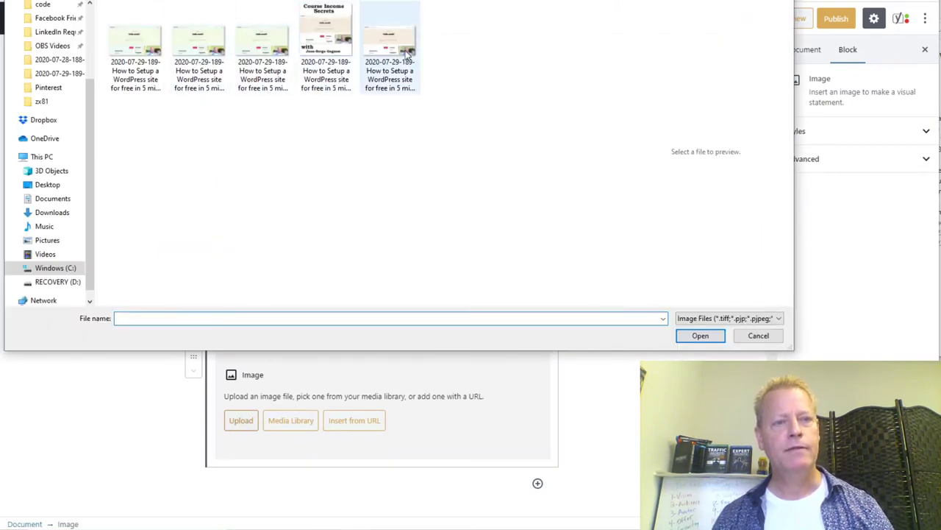
{"action": "left_click", "coordinate": [387, 59]}
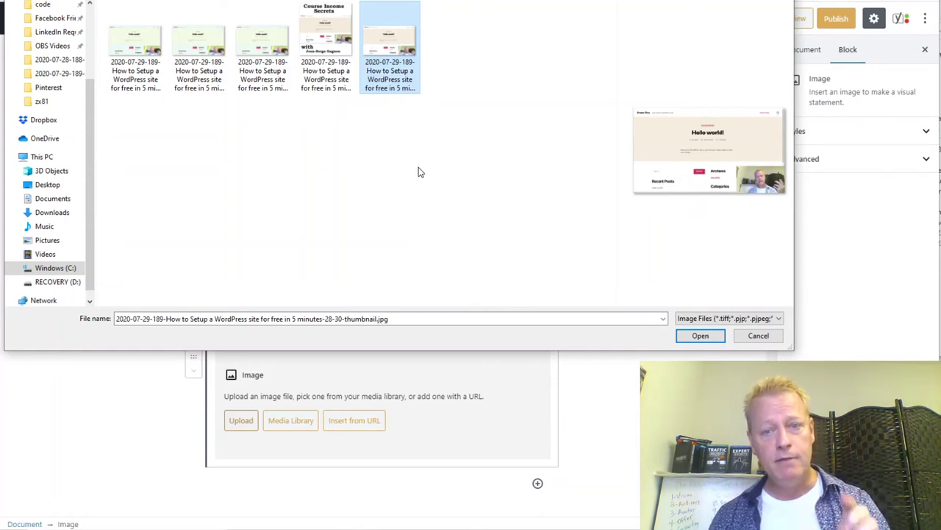
{"action": "left_click", "coordinate": [700, 336]}
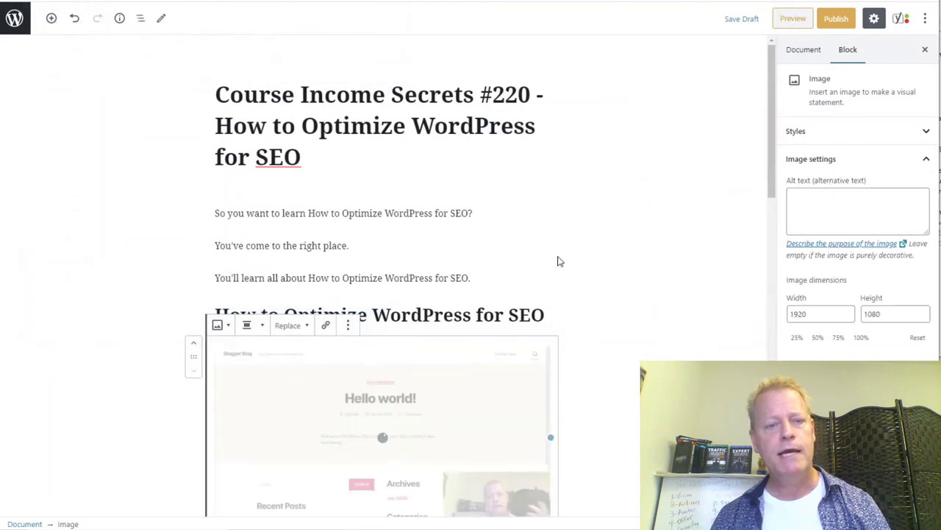
{"action": "scroll", "coordinate": [586, 288], "scroll_direction": "down", "scroll_amount": 2}
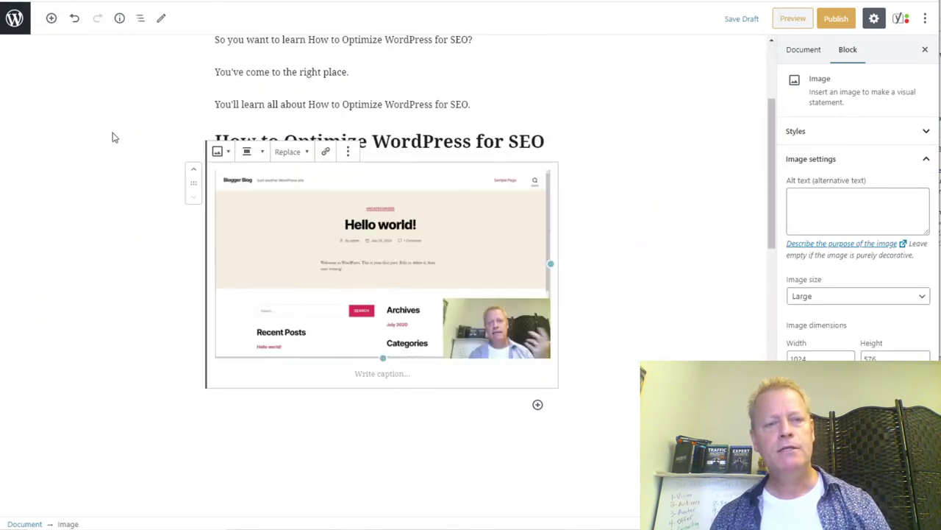
Examine the uploaded image block's options, styles and settings, including alt text, size and dimensions.
{"action": "left_click", "coordinate": [347, 153]}
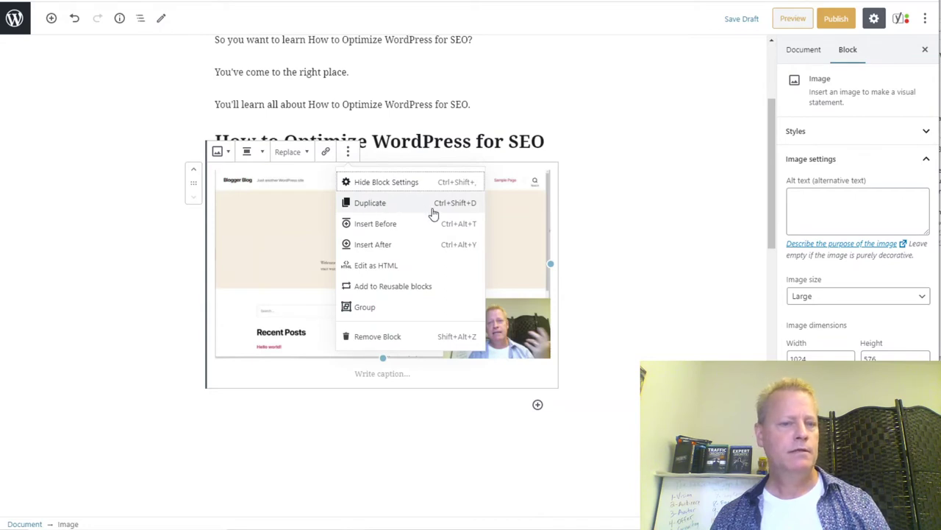
{"action": "left_click", "coordinate": [258, 183]}
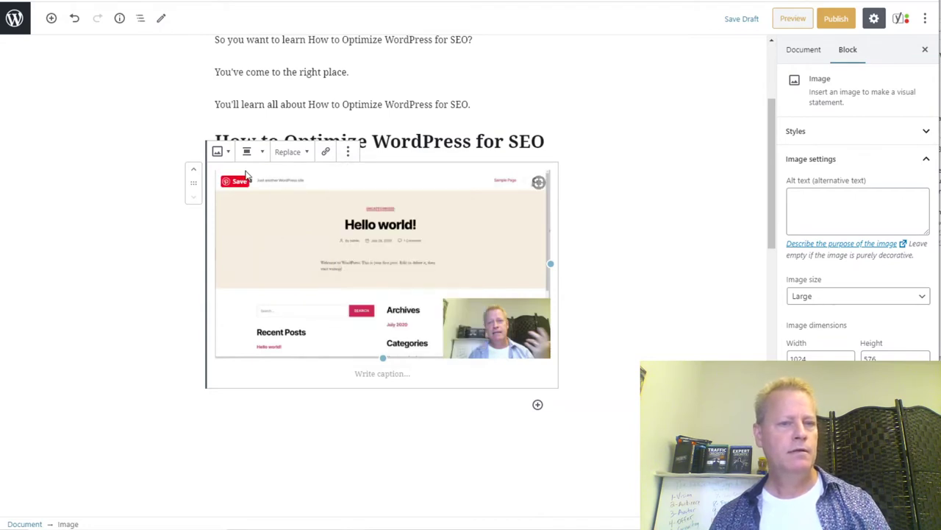
{"action": "left_click", "coordinate": [224, 154]}
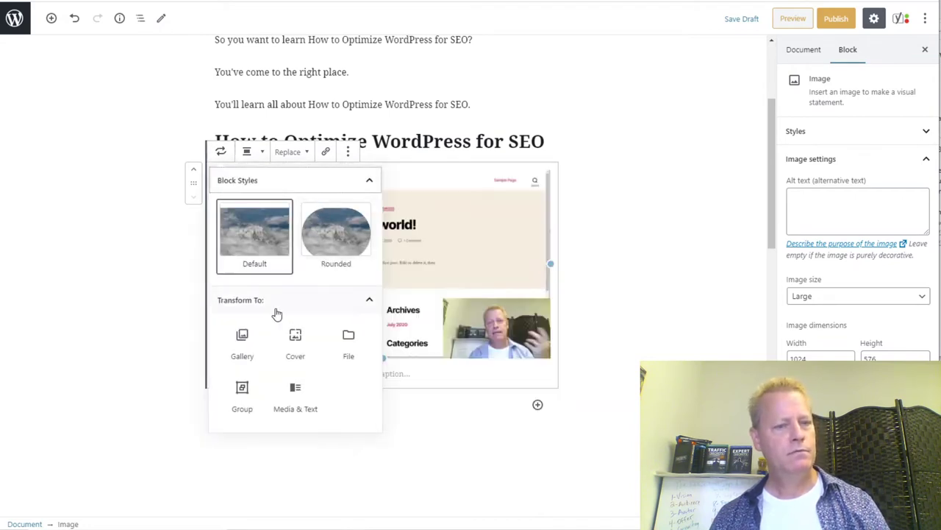
{"action": "left_click", "coordinate": [506, 252]}
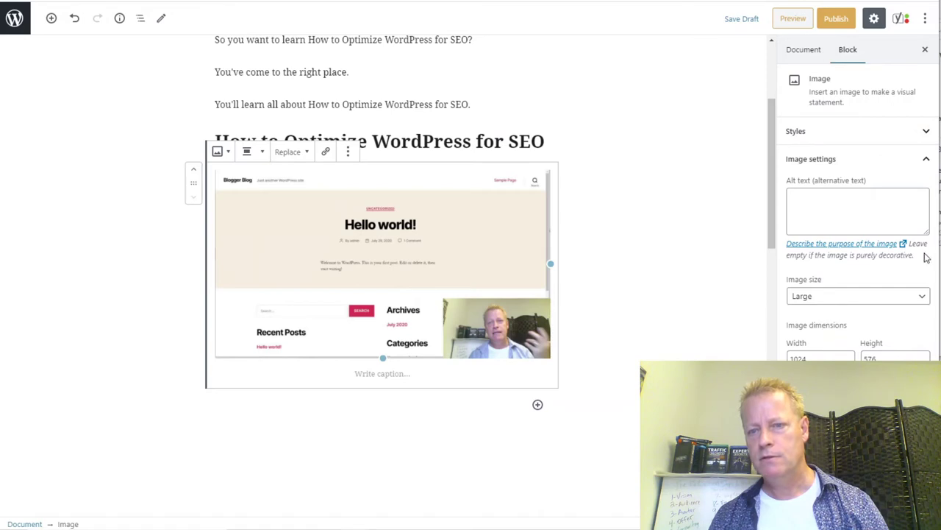
{"action": "scroll", "coordinate": [857, 198], "scroll_direction": "down", "scroll_amount": 2}
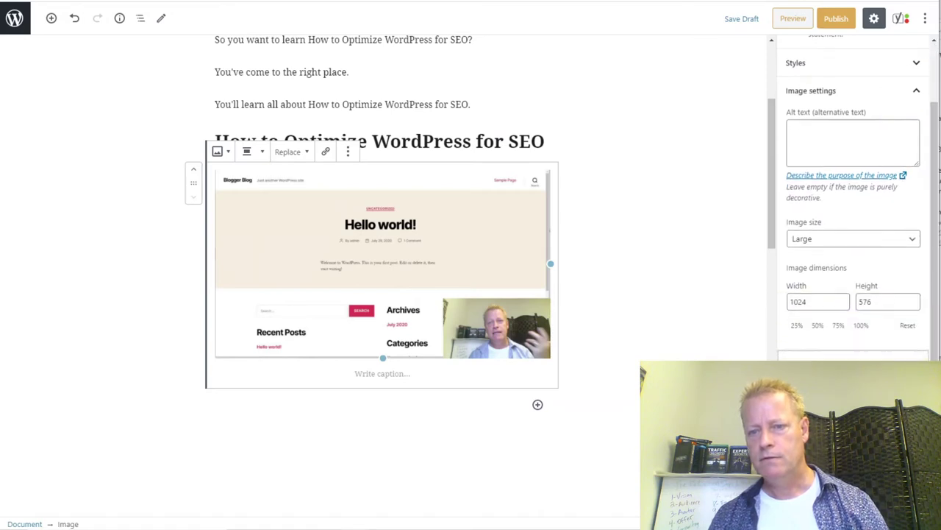
{"action": "scroll", "coordinate": [819, 345], "scroll_direction": "up", "scroll_amount": 2}
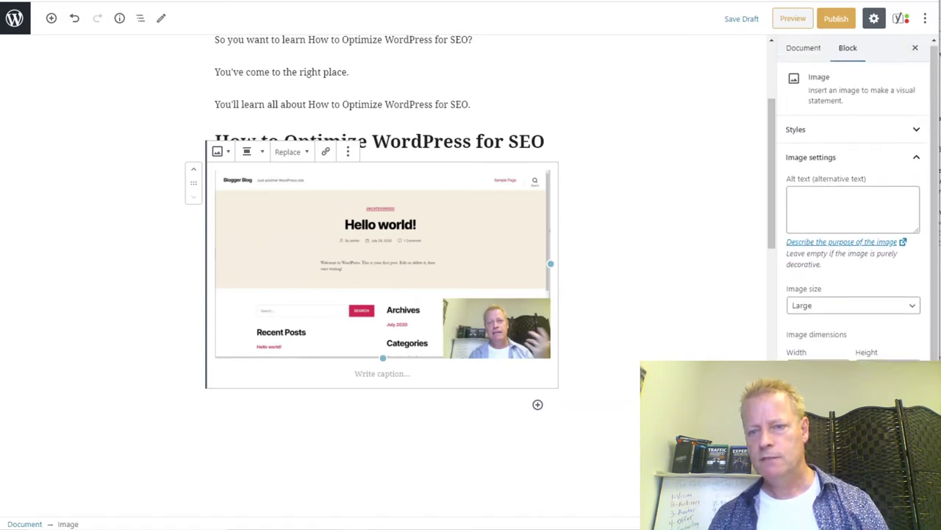
{"action": "scroll", "coordinate": [825, 199], "scroll_direction": "down", "scroll_amount": 2}
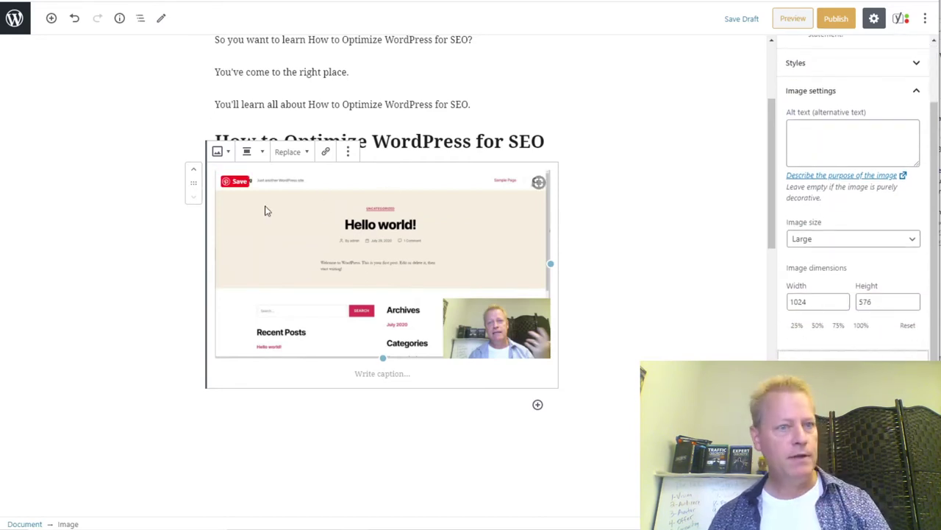
{"action": "left_click", "coordinate": [660, 274]}
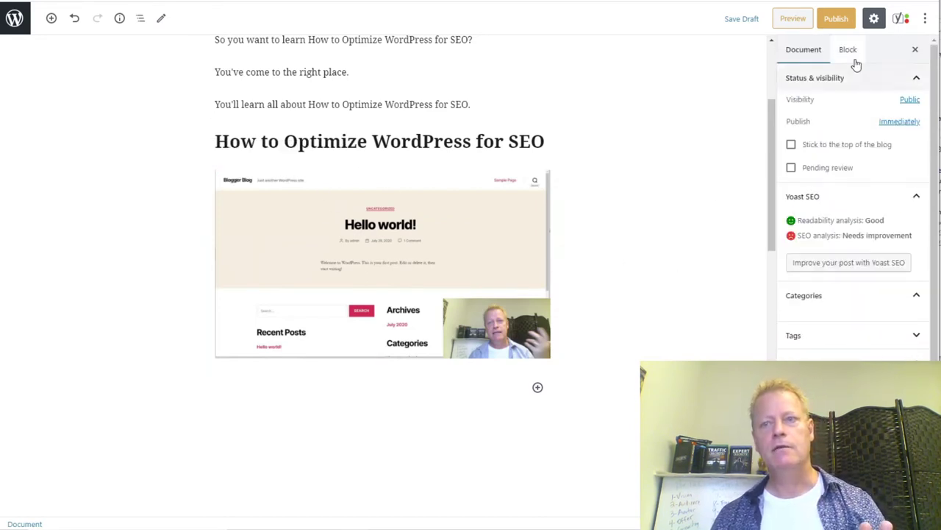
Save the post as a draft and open the attachment details of the newly uploaded image in the media library.
{"action": "left_click", "coordinate": [745, 20]}
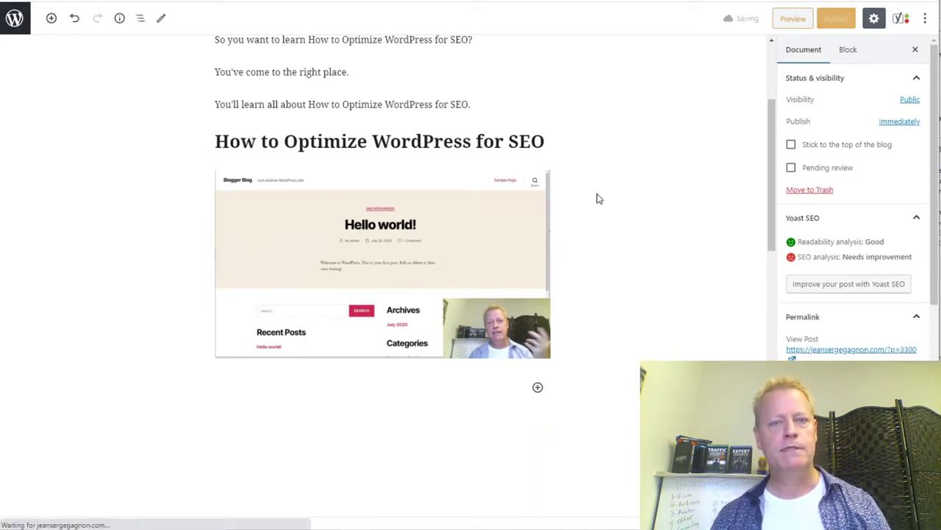
{"action": "left_click", "coordinate": [14, 18]}
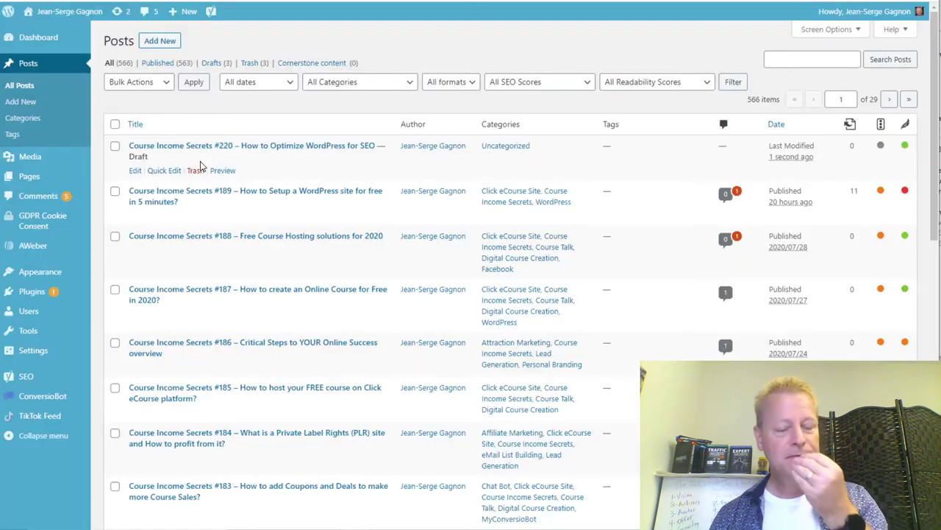
{"action": "mouse_move", "coordinate": [59, 174]}
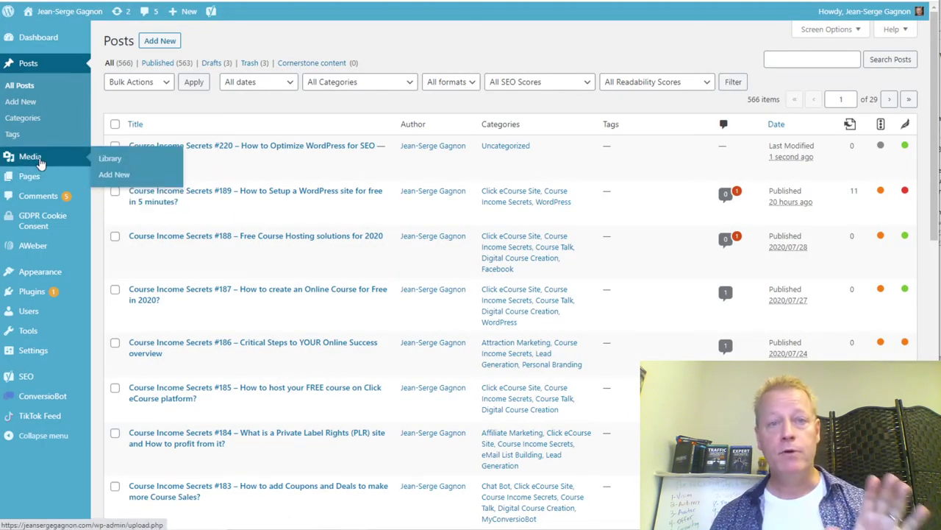
{"action": "left_click", "coordinate": [112, 159]}
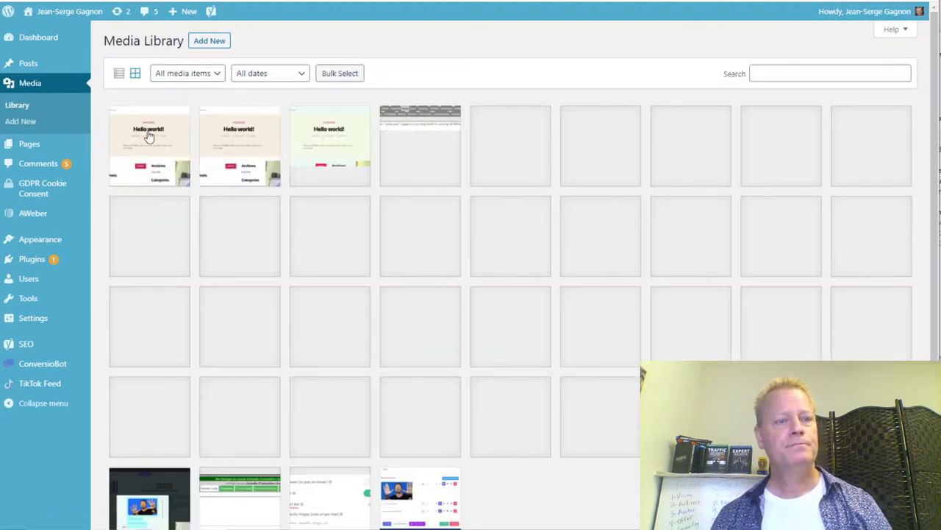
{"action": "left_click", "coordinate": [149, 150]}
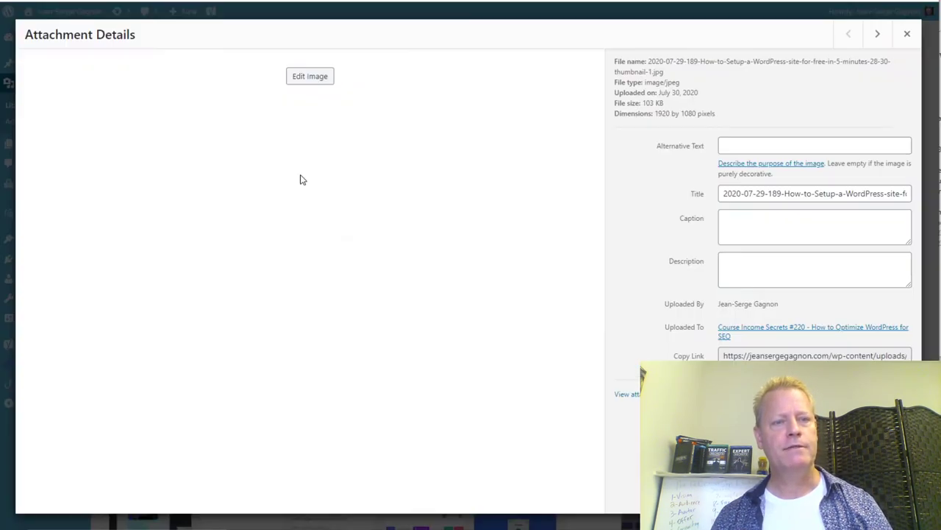
Examine the image's title and file link to see how they carry over the wording of the uploaded file name.
{"action": "left_click", "coordinate": [795, 200]}
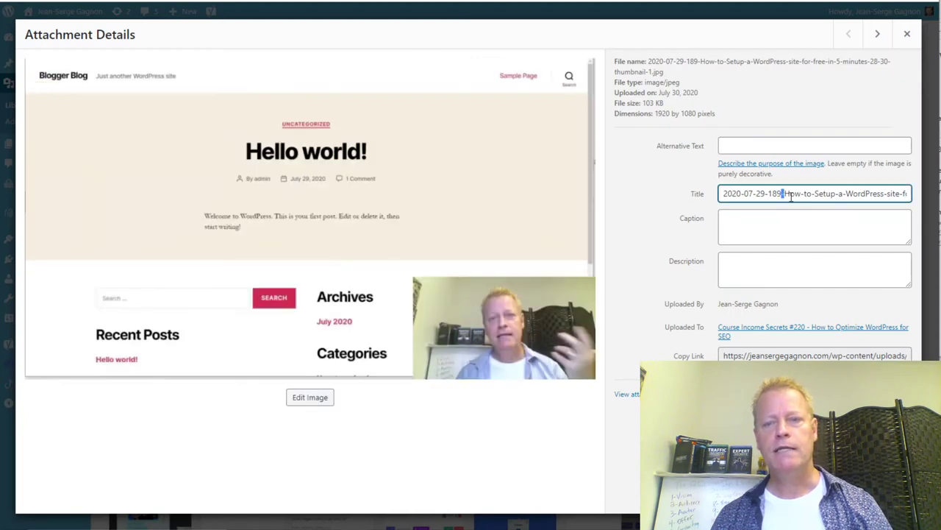
{"action": "left_click_drag", "start_coordinate": [785, 197], "coordinate": [937, 212]}
{"action": "left_click", "coordinate": [891, 199]}
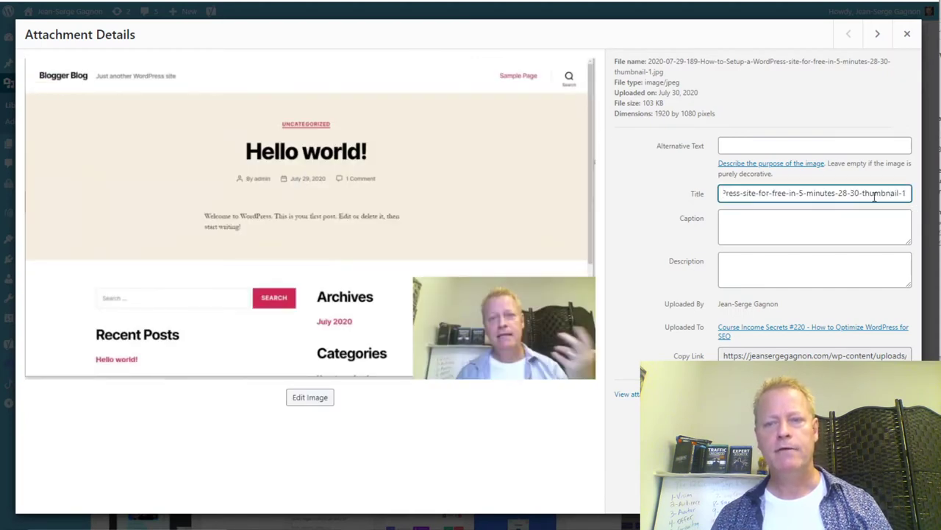
{"action": "left_click_drag", "start_coordinate": [808, 193], "coordinate": [785, 194]}
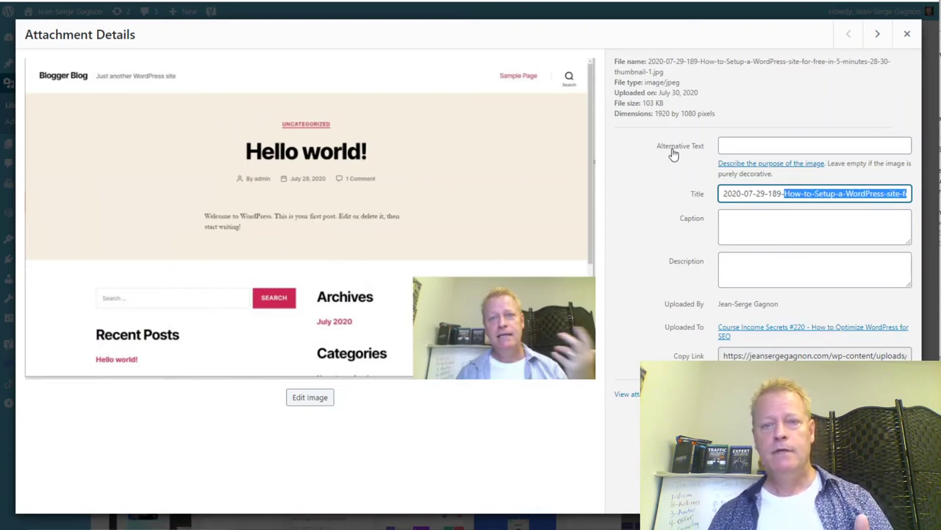
{"action": "left_click", "coordinate": [654, 183]}
{"action": "left_click", "coordinate": [798, 355]}
{"action": "left_click_drag", "start_coordinate": [859, 356], "coordinate": [787, 367]}
{"action": "left_click", "coordinate": [799, 359]}
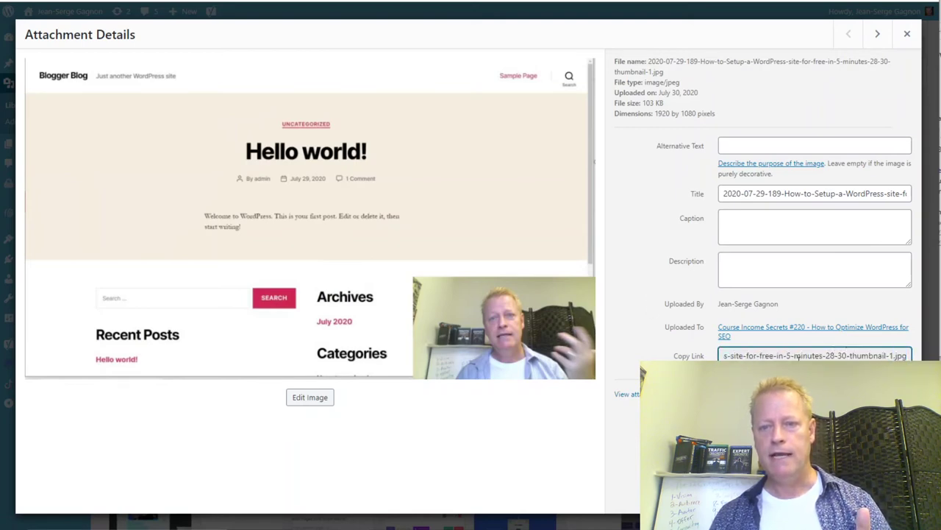
{"action": "left_click_drag", "start_coordinate": [728, 356], "coordinate": [612, 206]}
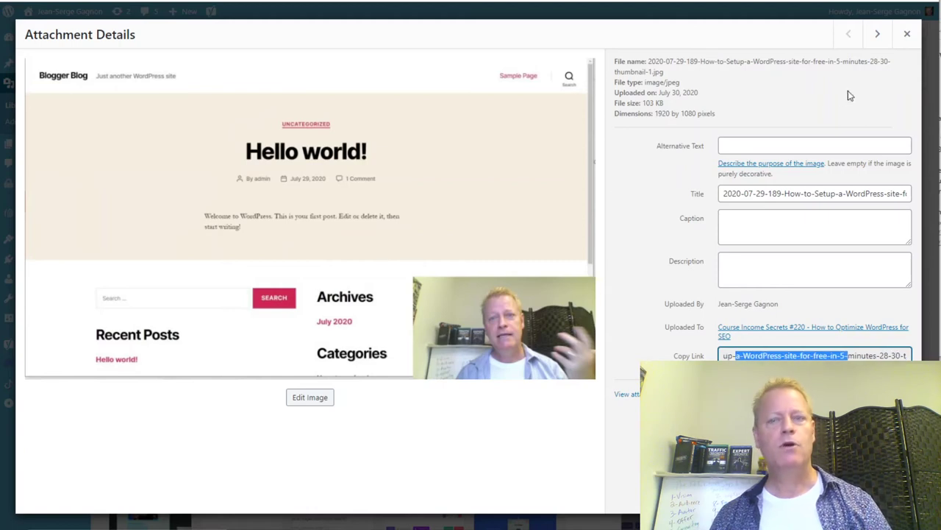
Leave the image details and reopen the draft "Course Income Secrets #220 – How to Optimize WordPress for SEO" for editing.
{"action": "left_click", "coordinate": [906, 34]}
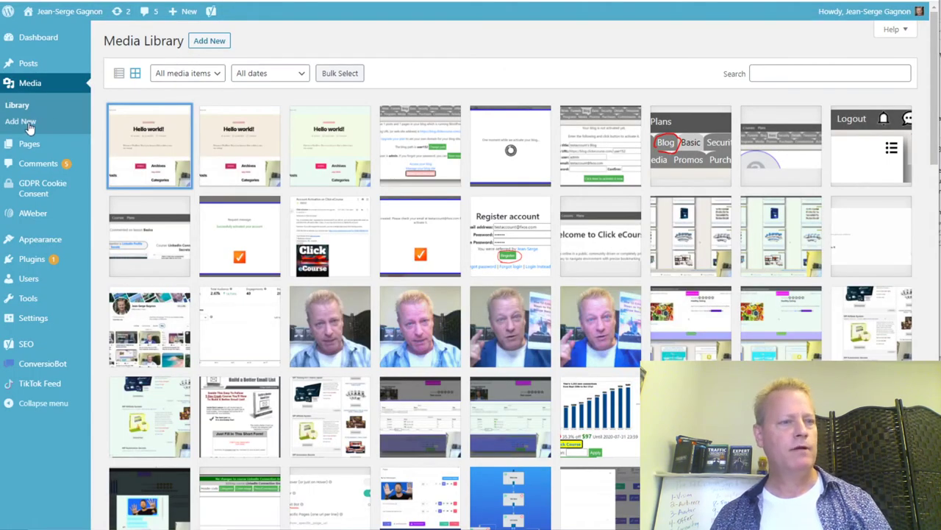
{"action": "mouse_move", "coordinate": [22, 65]}
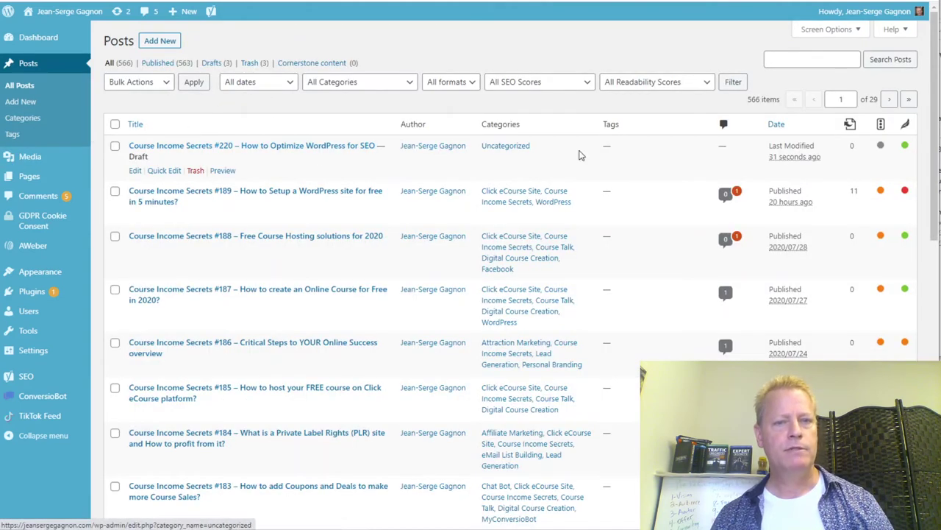
{"action": "left_click", "coordinate": [370, 146]}
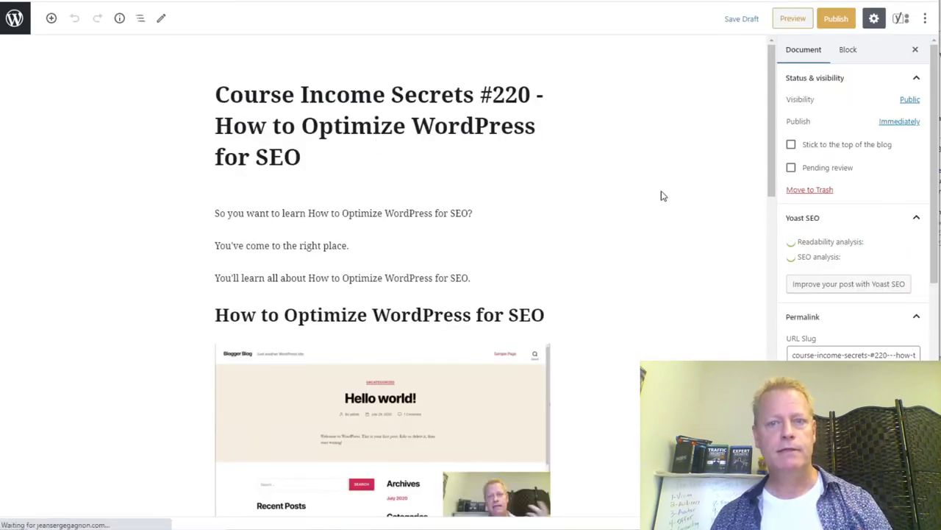
Preview the post and open its "Hello world!" screenshot image in a new browser tab.
{"action": "left_click", "coordinate": [793, 20]}
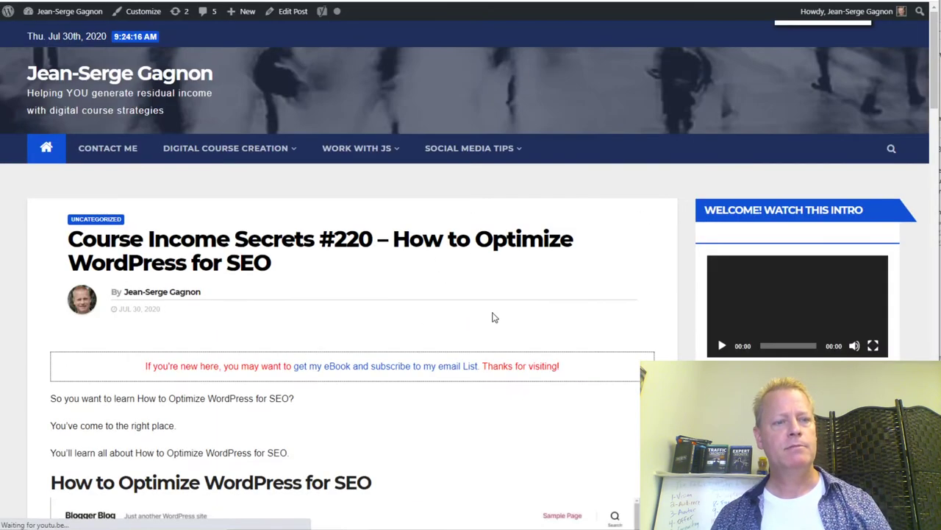
{"action": "scroll", "coordinate": [461, 303], "scroll_direction": "down", "scroll_amount": 3}
{"action": "scroll", "coordinate": [462, 302], "scroll_direction": "down", "scroll_amount": 3}
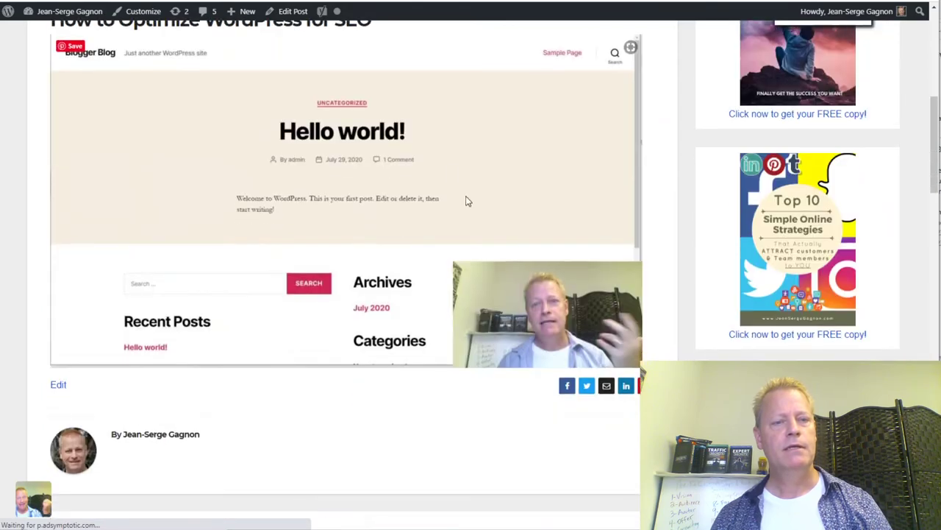
{"action": "right_click", "coordinate": [447, 175]}
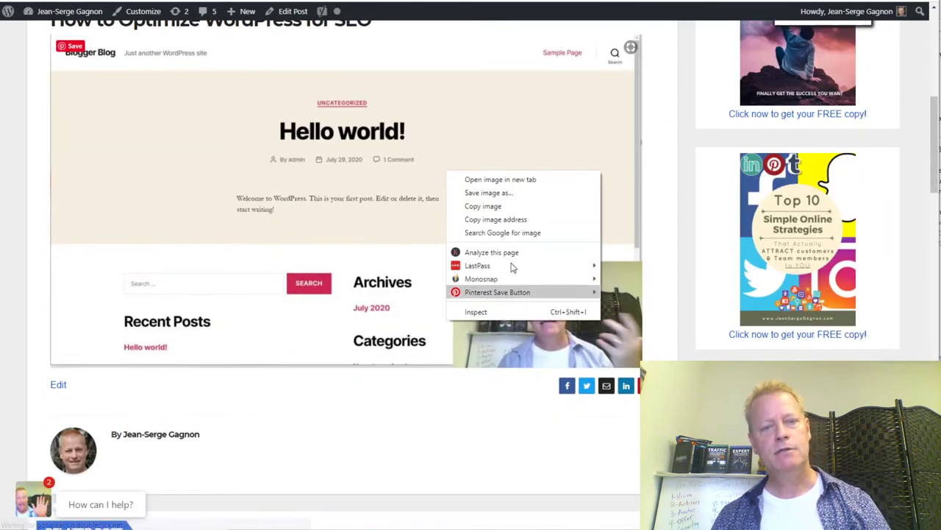
{"action": "left_click", "coordinate": [497, 180]}
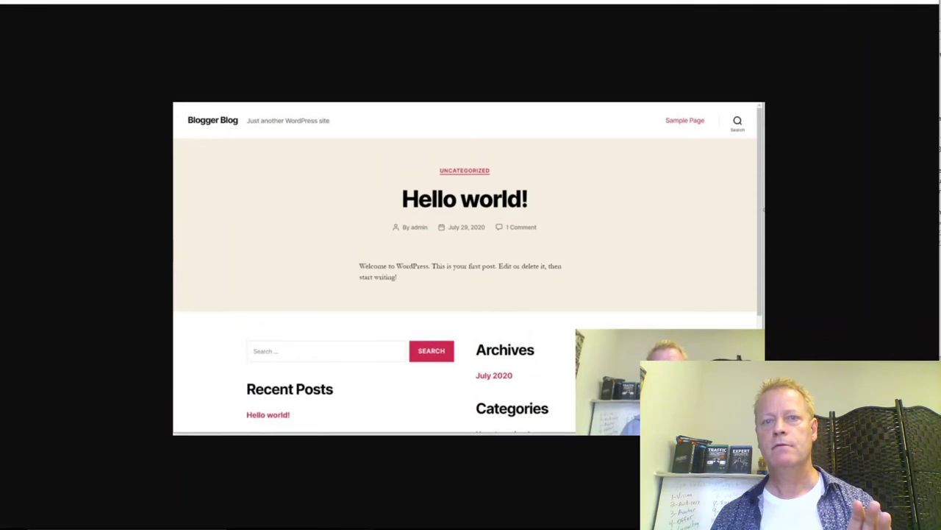
Switch to YouTube Studio and examine how the title and description of the "#189 How to Setup a WordPress site for free in 5 minutes?" video are worded.
{"action": "key", "text": "F11"}
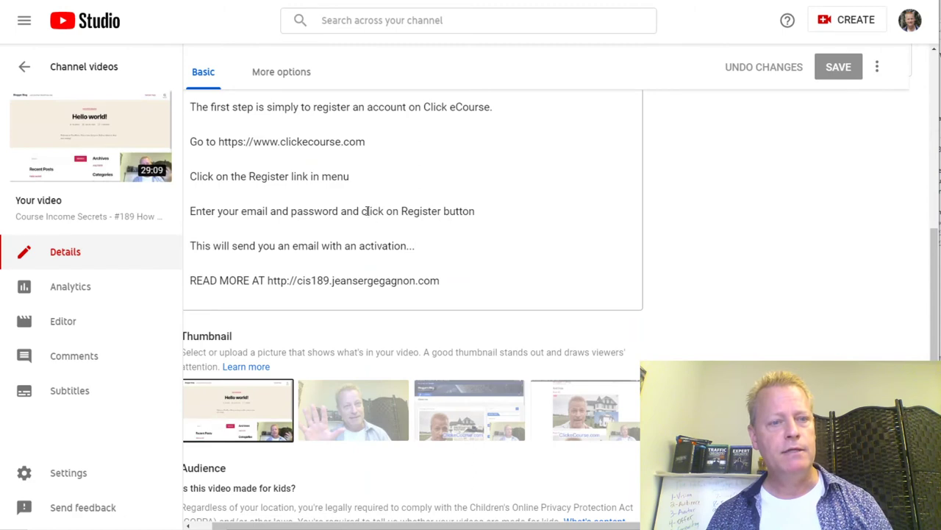
{"action": "left_click", "coordinate": [379, 211]}
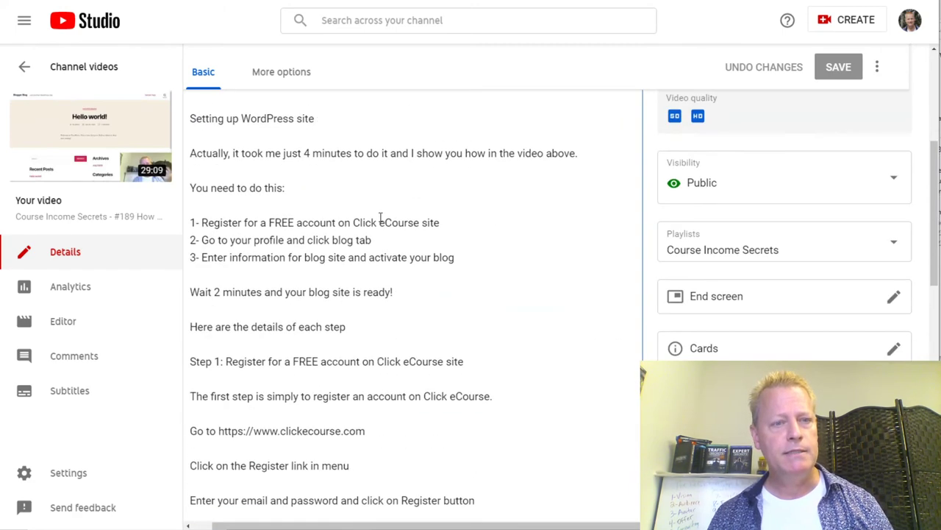
{"action": "scroll", "coordinate": [380, 216], "scroll_direction": "up", "scroll_amount": 4}
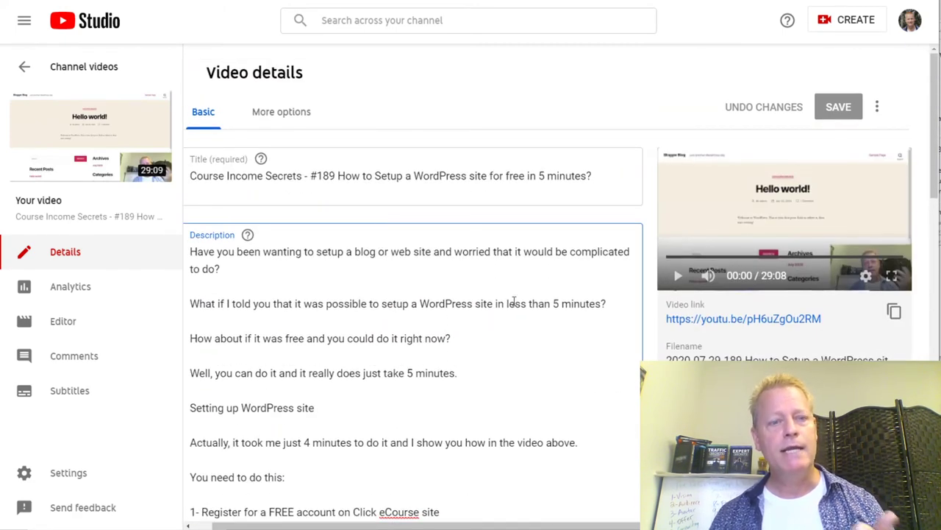
{"action": "left_click_drag", "start_coordinate": [338, 175], "coordinate": [588, 175]}
{"action": "left_click", "coordinate": [399, 293]}
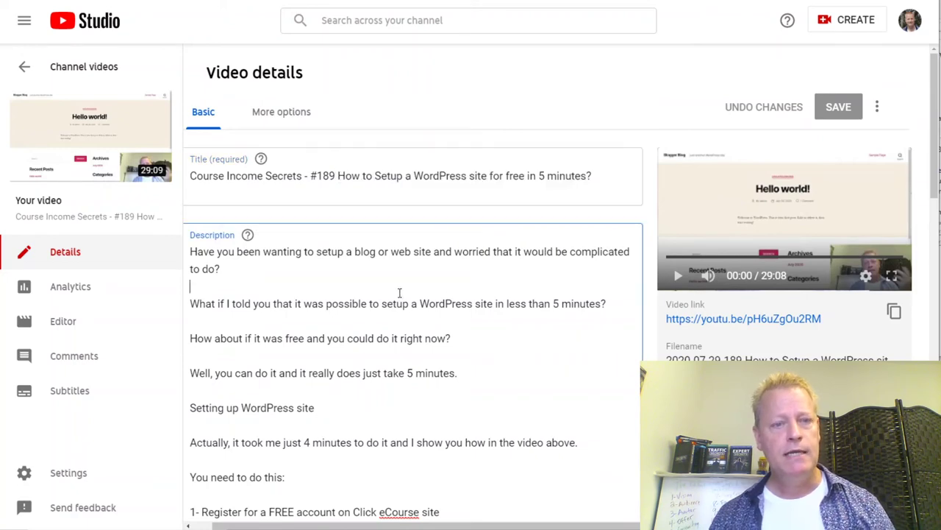
{"action": "scroll", "coordinate": [298, 318], "scroll_direction": "down", "scroll_amount": 1}
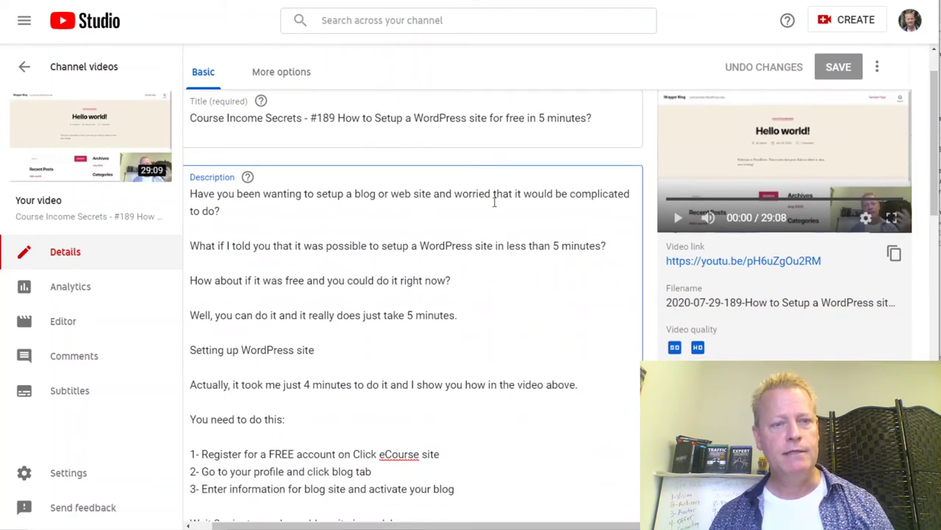
{"action": "scroll", "coordinate": [369, 252], "scroll_direction": "down", "scroll_amount": 3}
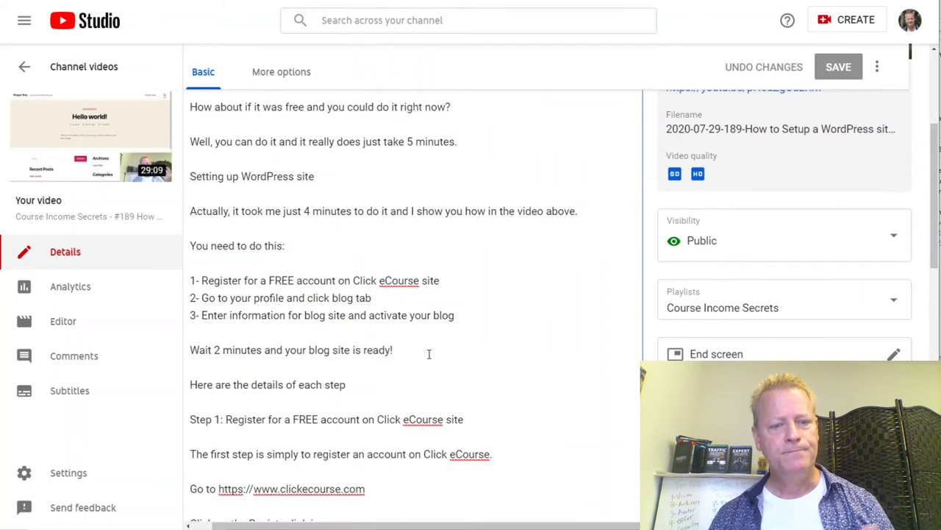
{"action": "scroll", "coordinate": [506, 341], "scroll_direction": "down", "scroll_amount": 4}
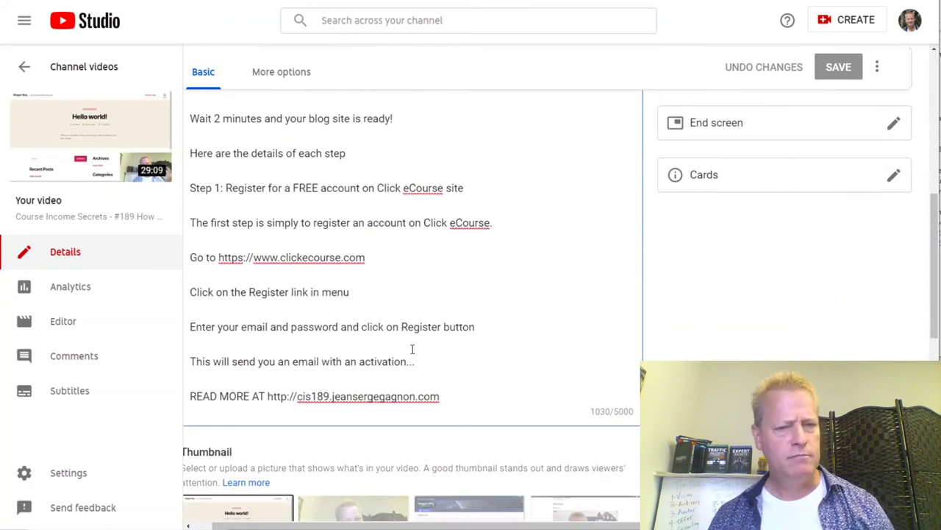
{"action": "scroll", "coordinate": [412, 349], "scroll_direction": "up", "scroll_amount": 6}
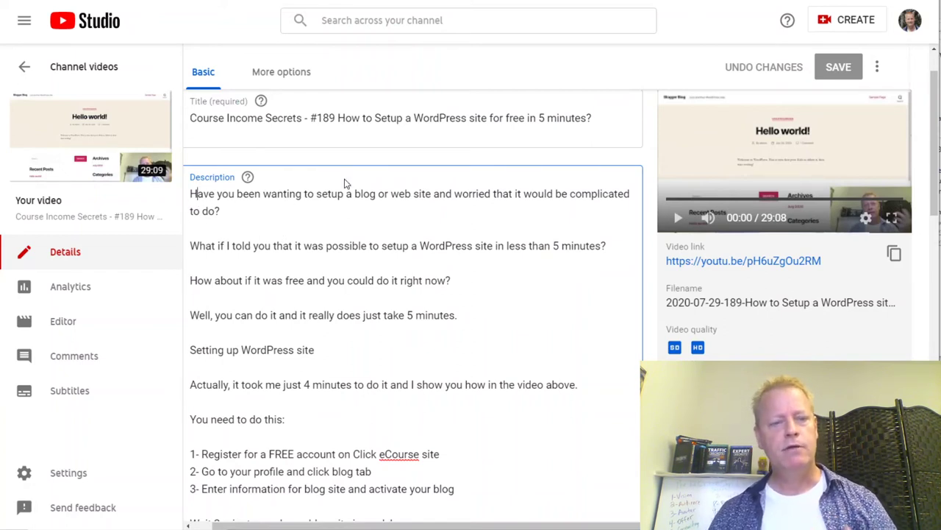
{"action": "scroll", "coordinate": [369, 224], "scroll_direction": "down", "scroll_amount": 2}
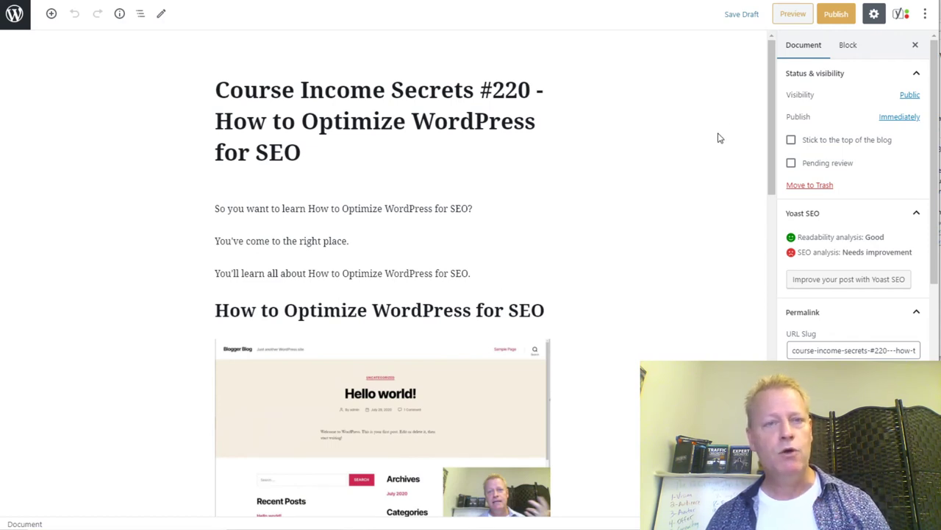
Leave the post editor, view the installed WordPress plugins and open the page for adding new ones.
{"action": "left_click", "coordinate": [15, 16]}
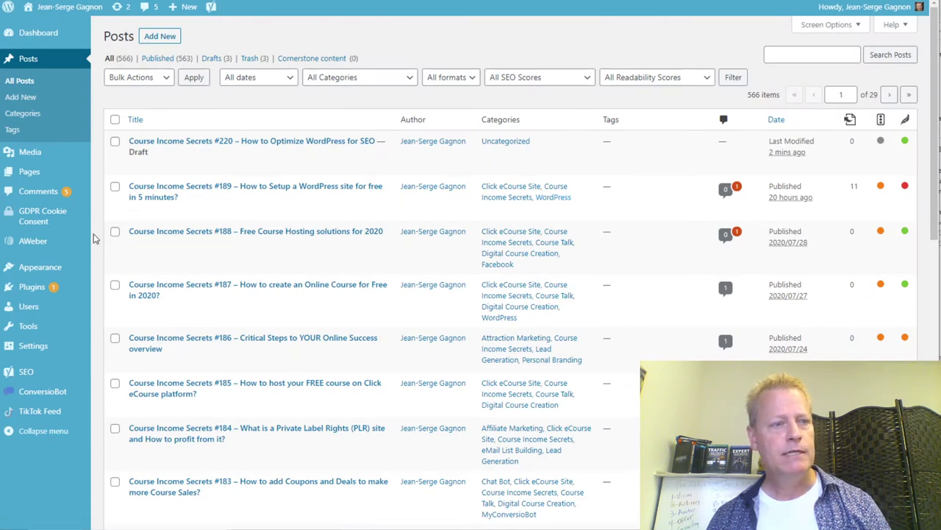
{"action": "mouse_move", "coordinate": [34, 288]}
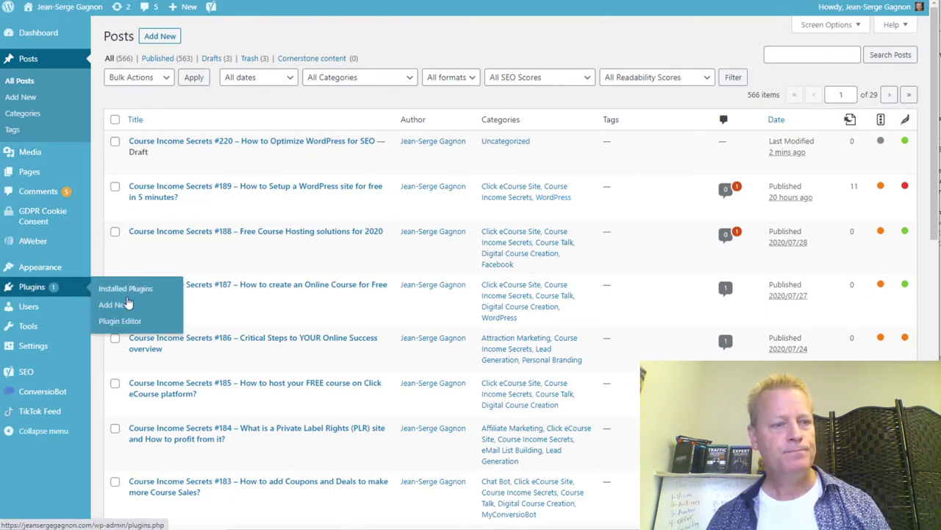
{"action": "left_click", "coordinate": [41, 286]}
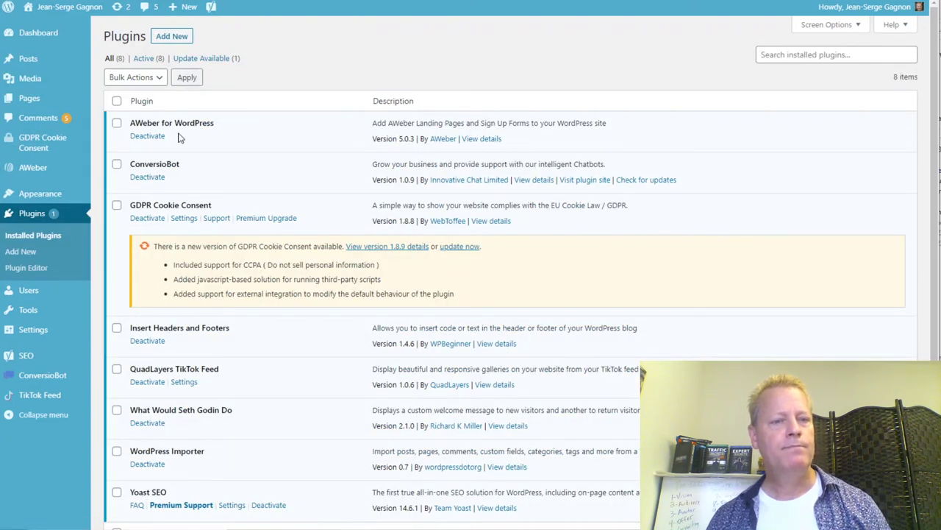
{"action": "left_click", "coordinate": [173, 39]}
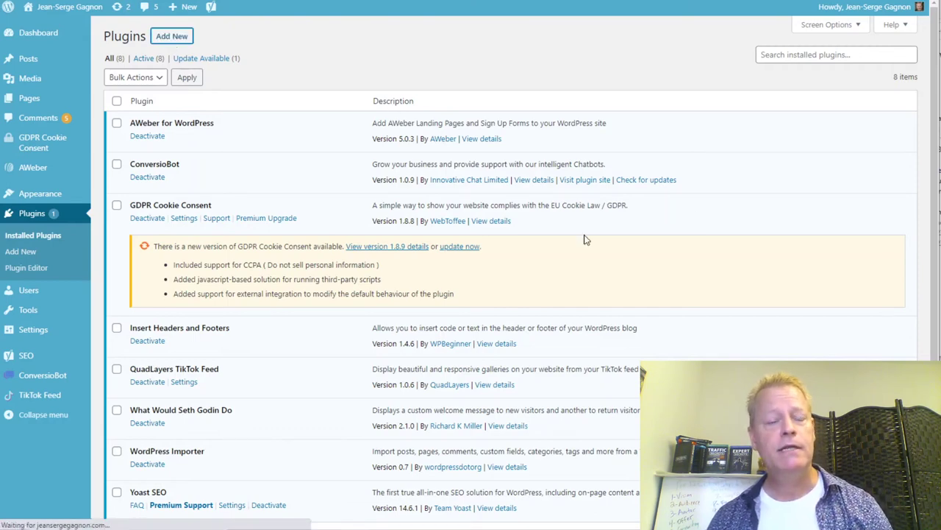
Search the plugin directory for "yoast seo" and look through the matching plugins.
{"action": "left_click", "coordinate": [801, 68]}
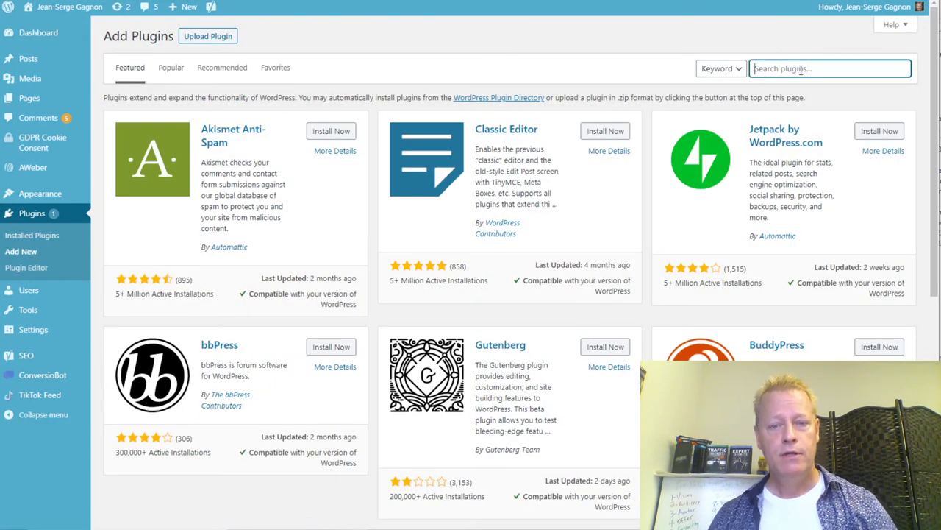
{"action": "type", "text": "yoas"}
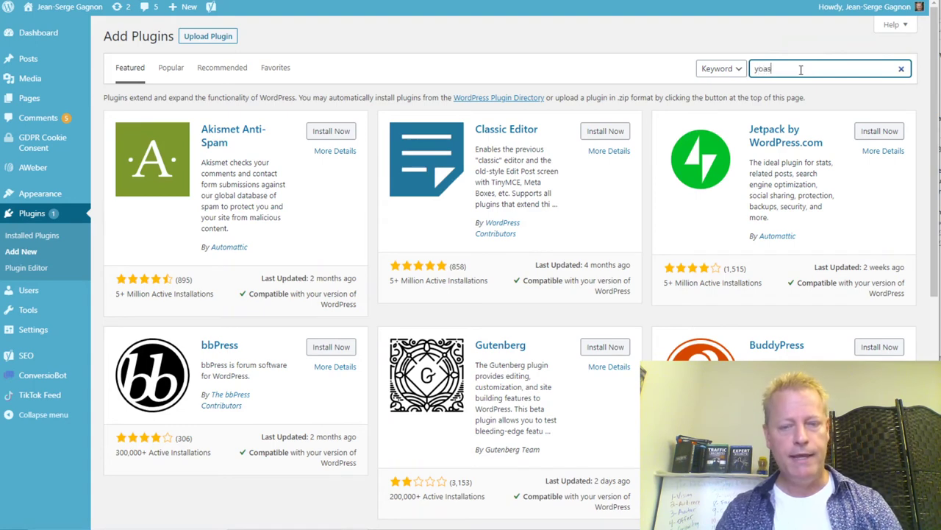
{"action": "type", "text": "t seo"}
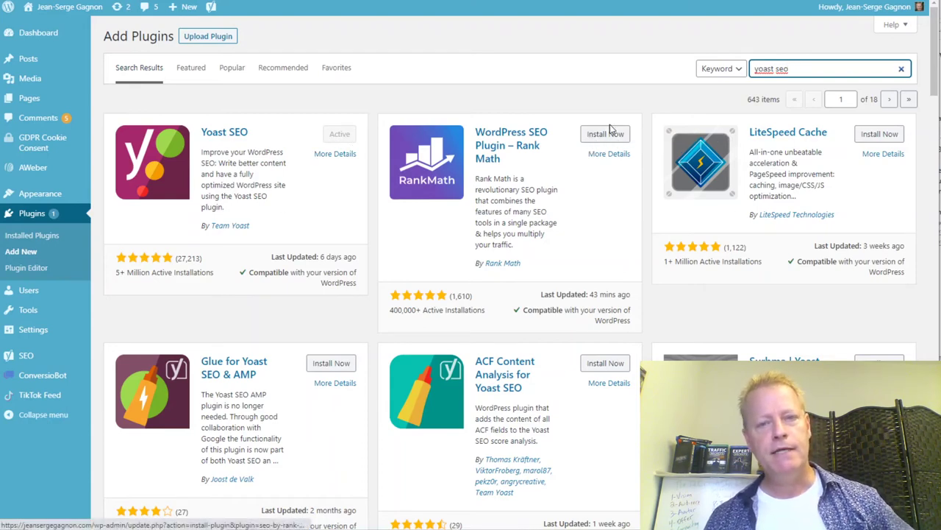
{"action": "scroll", "coordinate": [586, 196], "scroll_direction": "down", "scroll_amount": 2}
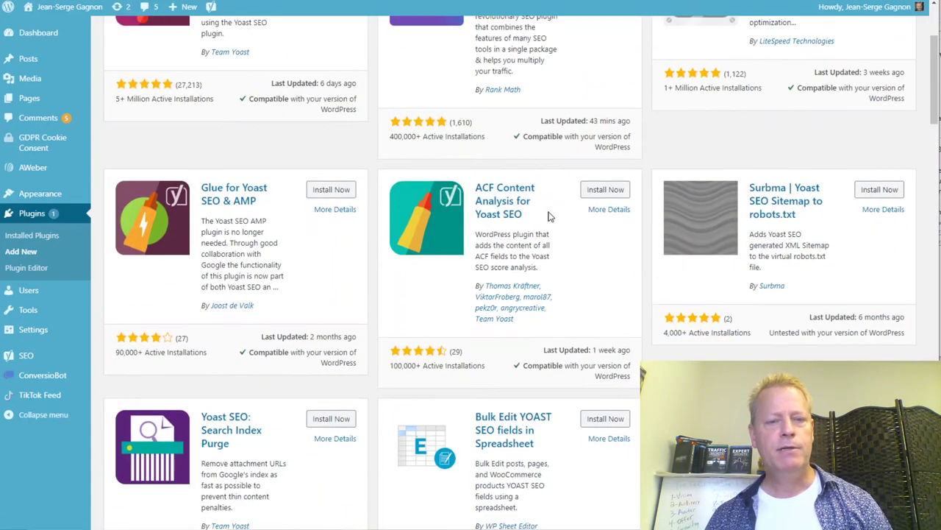
{"action": "scroll", "coordinate": [577, 247], "scroll_direction": "down", "scroll_amount": 2}
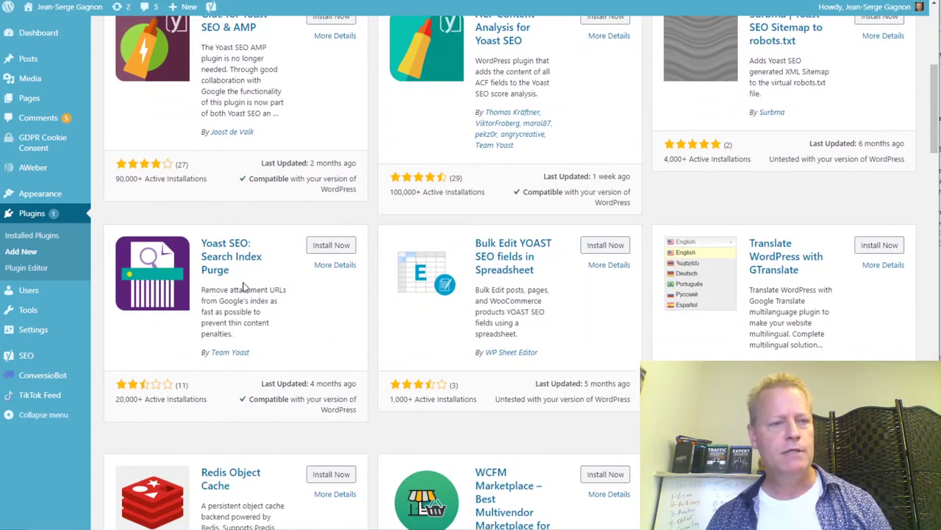
{"action": "scroll", "coordinate": [284, 290], "scroll_direction": "up", "scroll_amount": 2}
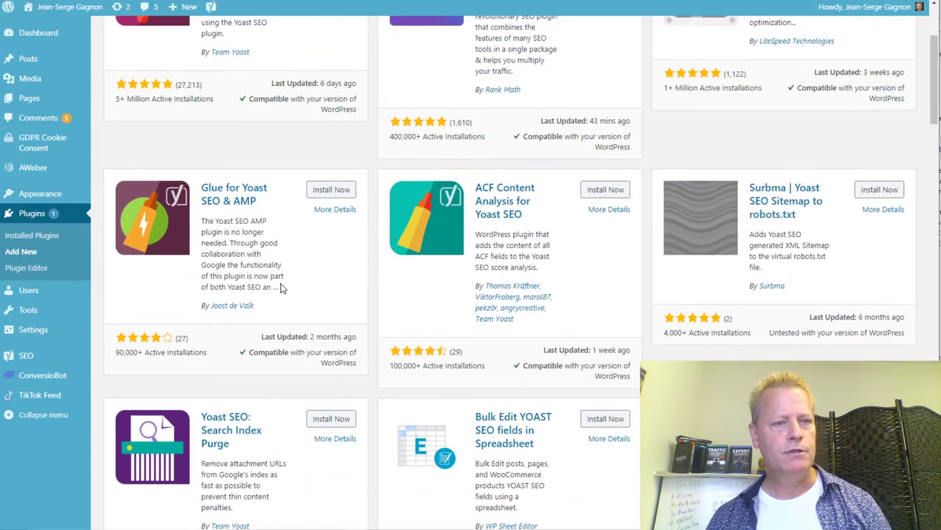
{"action": "scroll", "coordinate": [290, 214], "scroll_direction": "up", "scroll_amount": 2}
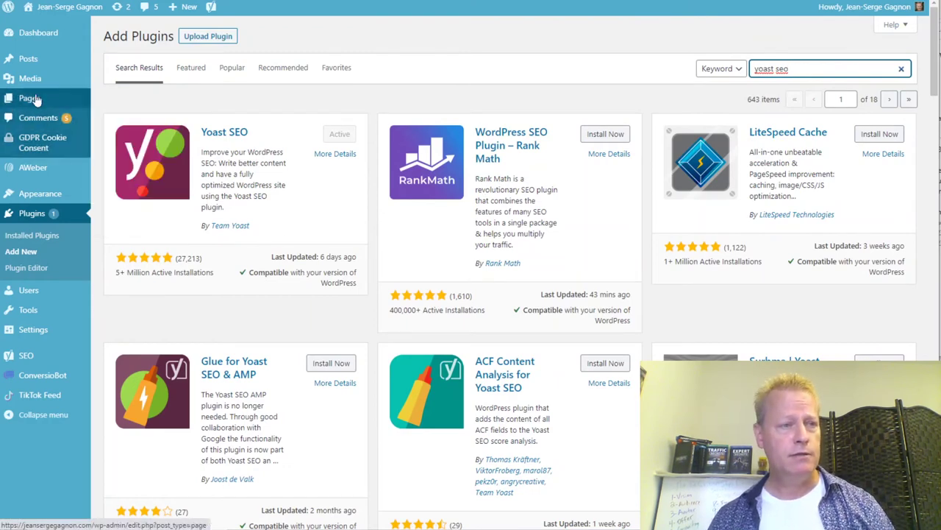
Open the list of all posts and examine the SEO and readability score indicators of the Course Income Secrets posts.
{"action": "left_click", "coordinate": [32, 65]}
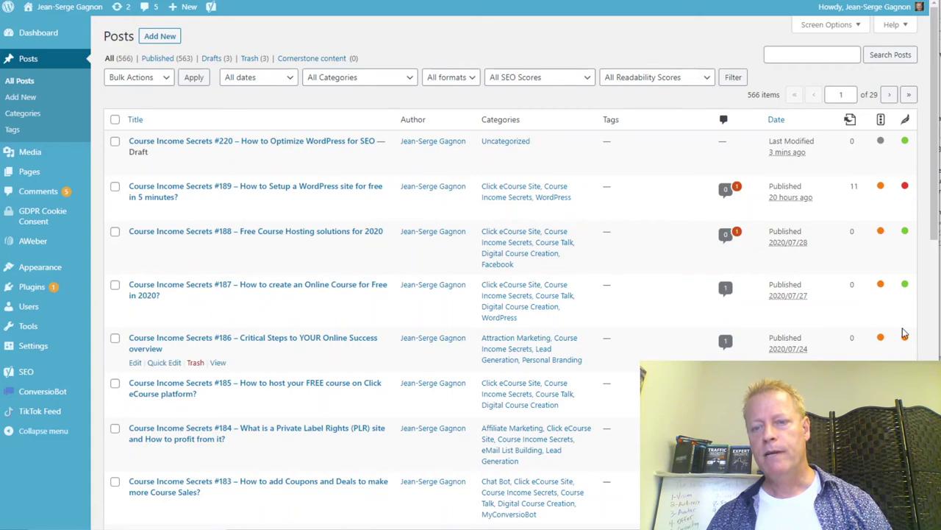
{"action": "scroll", "coordinate": [905, 334], "scroll_direction": "down", "scroll_amount": 3}
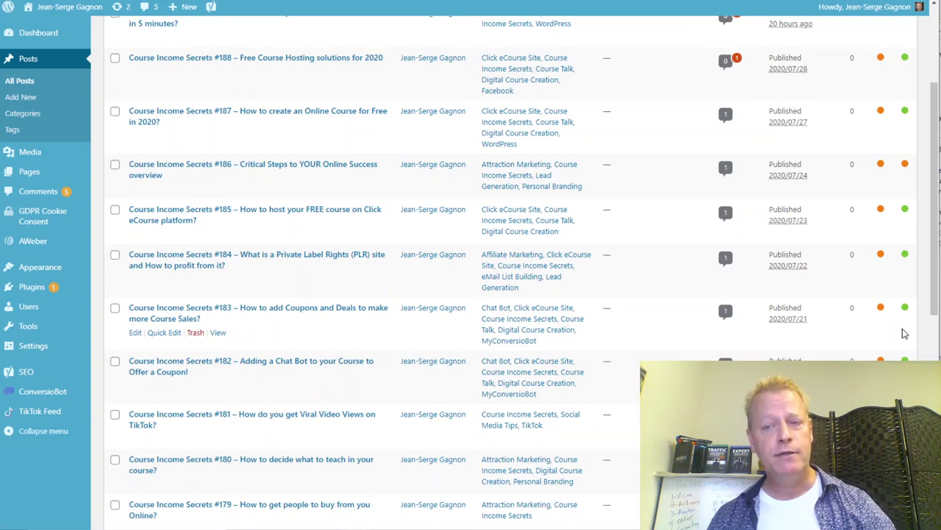
{"action": "scroll", "coordinate": [905, 333], "scroll_direction": "down", "scroll_amount": 3}
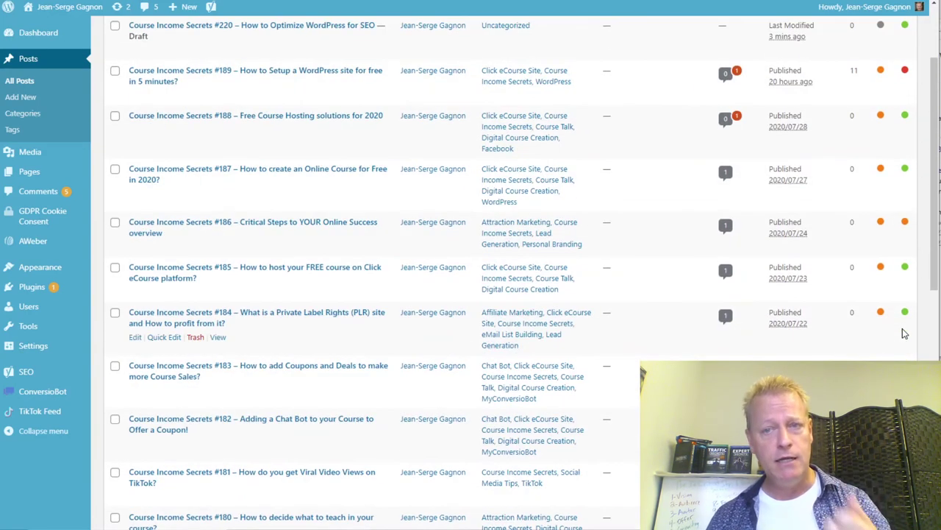
{"action": "scroll", "coordinate": [902, 328], "scroll_direction": "up", "scroll_amount": 2}
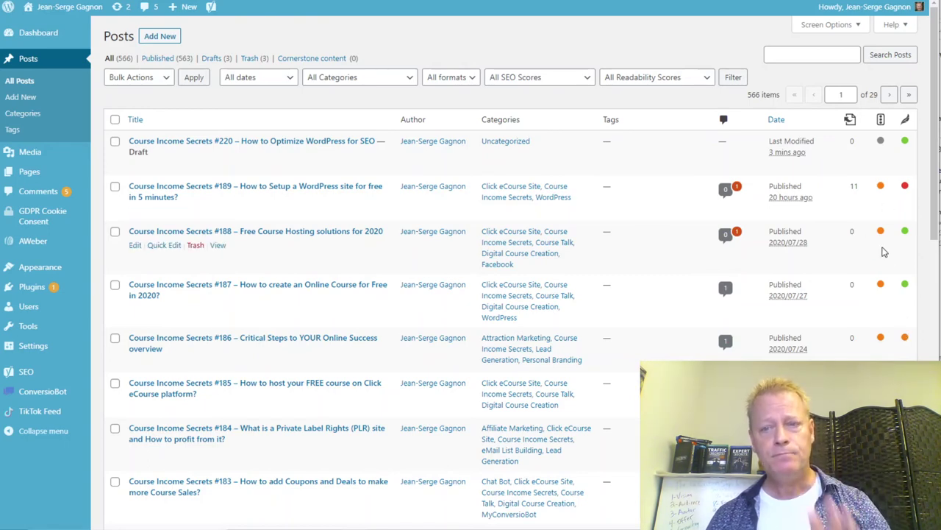
{"action": "scroll", "coordinate": [887, 254], "scroll_direction": "down", "scroll_amount": 2}
{"action": "scroll", "coordinate": [903, 231], "scroll_direction": "up", "scroll_amount": 2}
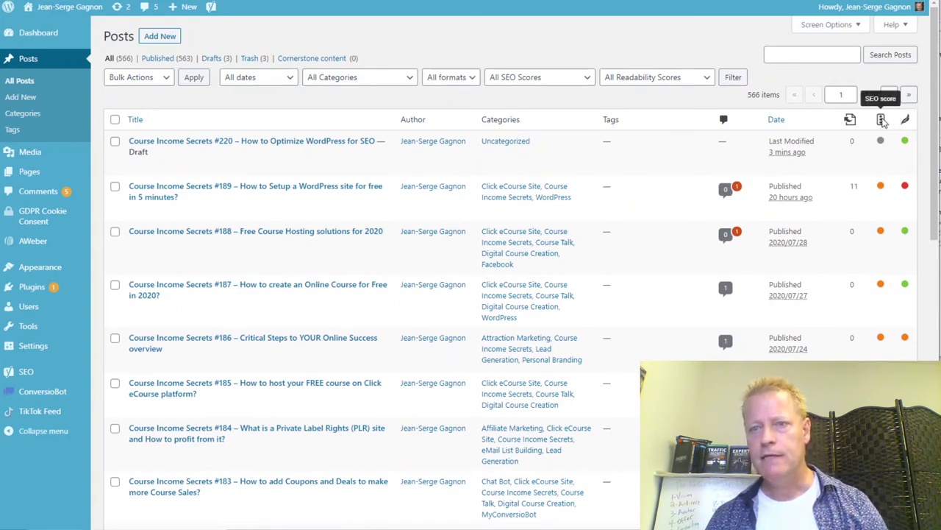
{"action": "scroll", "coordinate": [885, 312], "scroll_direction": "down", "scroll_amount": 4}
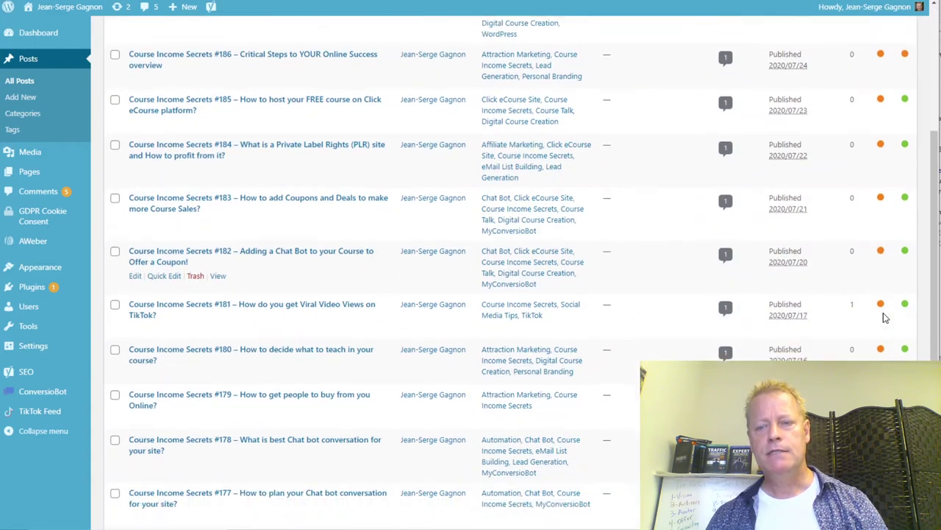
{"action": "scroll", "coordinate": [884, 314], "scroll_direction": "down", "scroll_amount": 5}
{"action": "scroll", "coordinate": [885, 314], "scroll_direction": "up", "scroll_amount": 4}
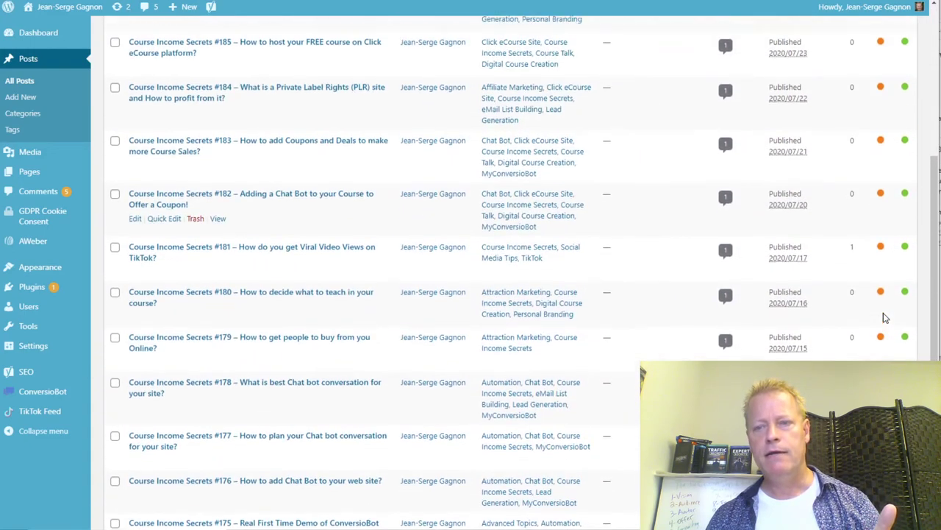
{"action": "scroll", "coordinate": [883, 313], "scroll_direction": "up", "scroll_amount": 5}
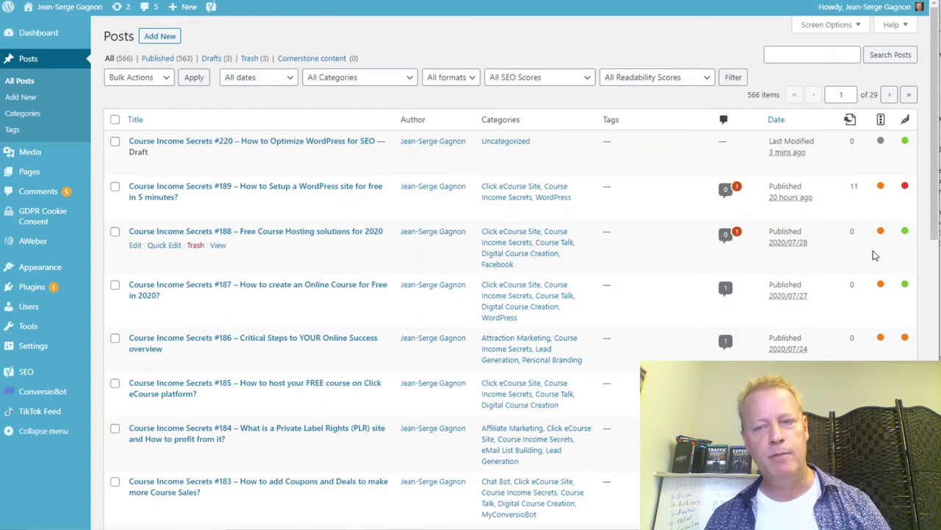
{"action": "scroll", "coordinate": [873, 250], "scroll_direction": "down", "scroll_amount": 3}
{"action": "scroll", "coordinate": [873, 250], "scroll_direction": "up", "scroll_amount": 3}
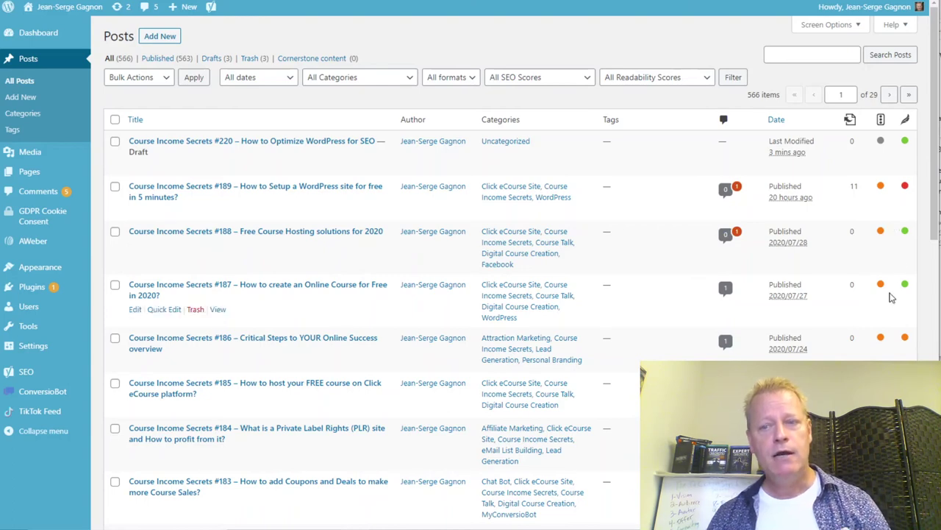
{"action": "scroll", "coordinate": [904, 294], "scroll_direction": "down", "scroll_amount": 4}
{"action": "scroll", "coordinate": [909, 285], "scroll_direction": "up", "scroll_amount": 4}
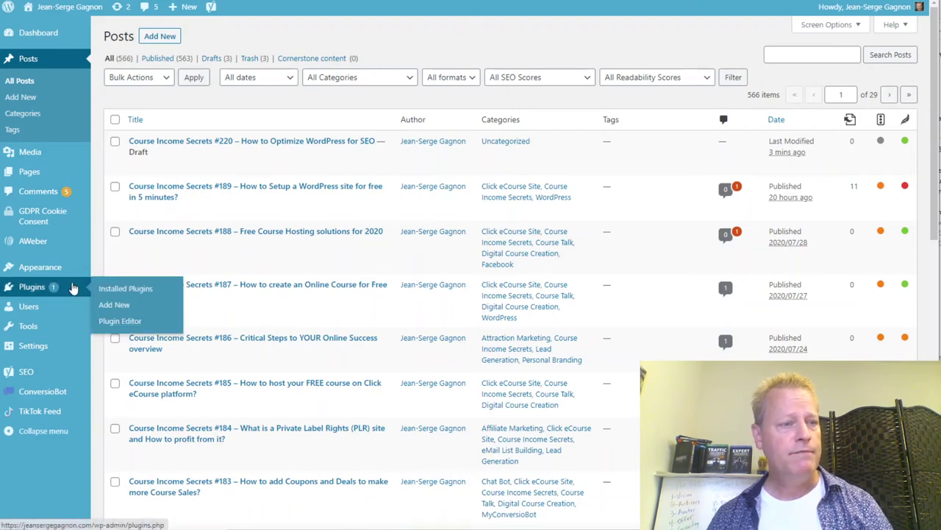
Open the Course Income Secrets #220 draft and copy "How to Optimize WordPress for SEO" from its title into the Yoast focus keyphrase.
{"action": "left_click", "coordinate": [263, 144]}
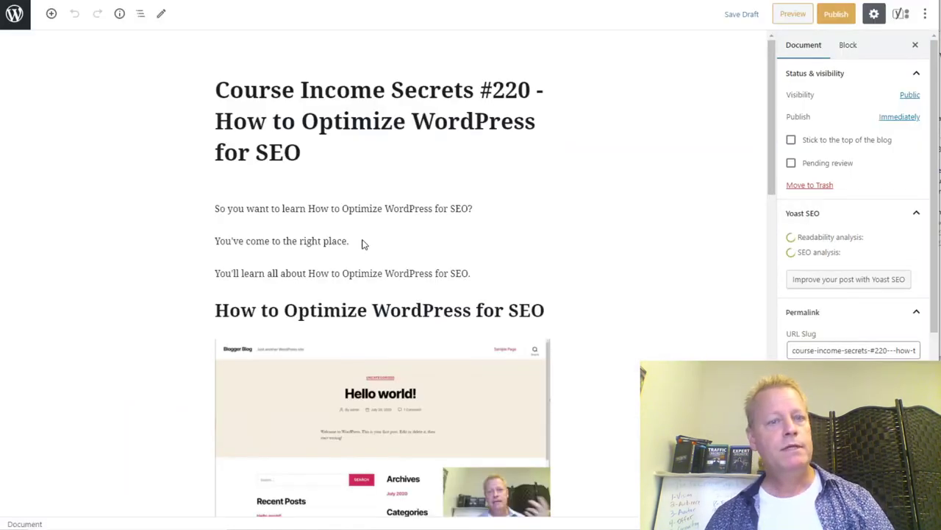
{"action": "left_click_drag", "start_coordinate": [311, 155], "coordinate": [214, 123]}
{"action": "key", "text": "ctrl+c"}
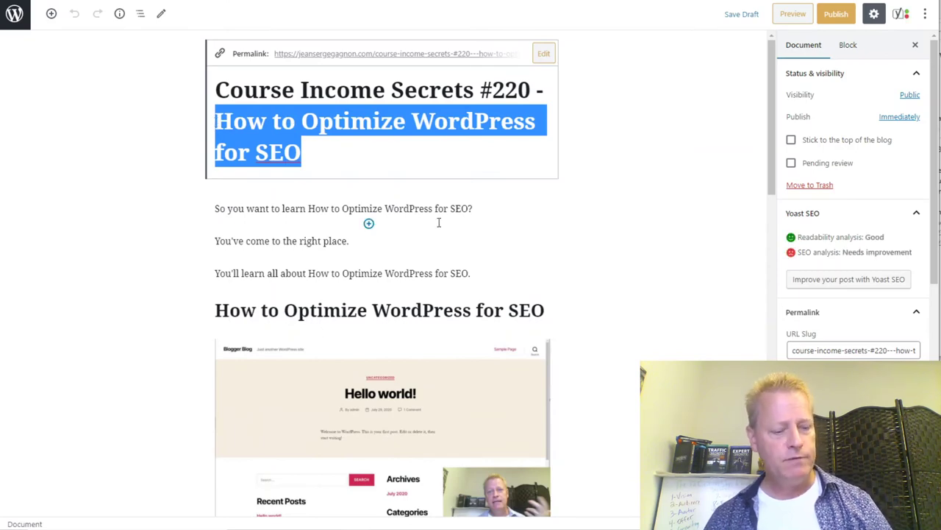
{"action": "scroll", "coordinate": [586, 336], "scroll_direction": "down", "scroll_amount": 5}
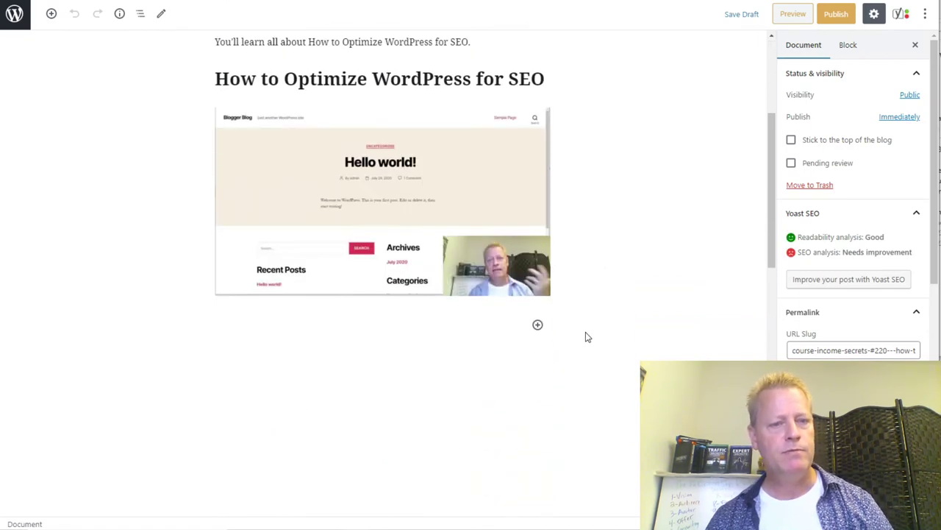
{"action": "scroll", "coordinate": [294, 335], "scroll_direction": "down", "scroll_amount": 4}
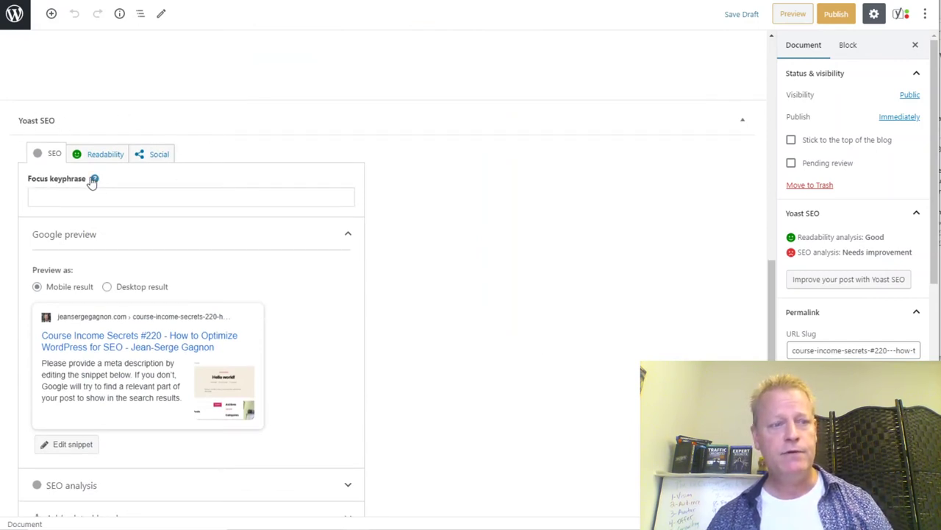
{"action": "left_click", "coordinate": [94, 201]}
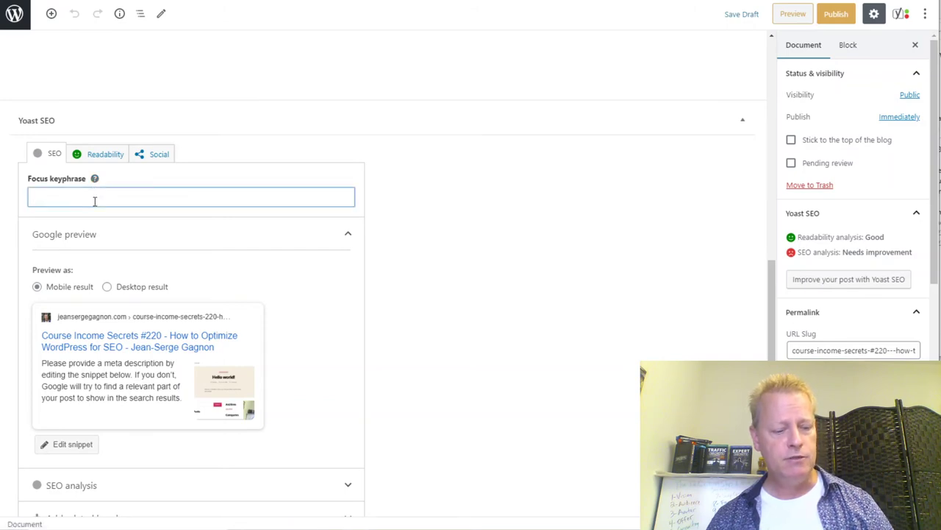
{"action": "key", "text": "ctrl+v"}
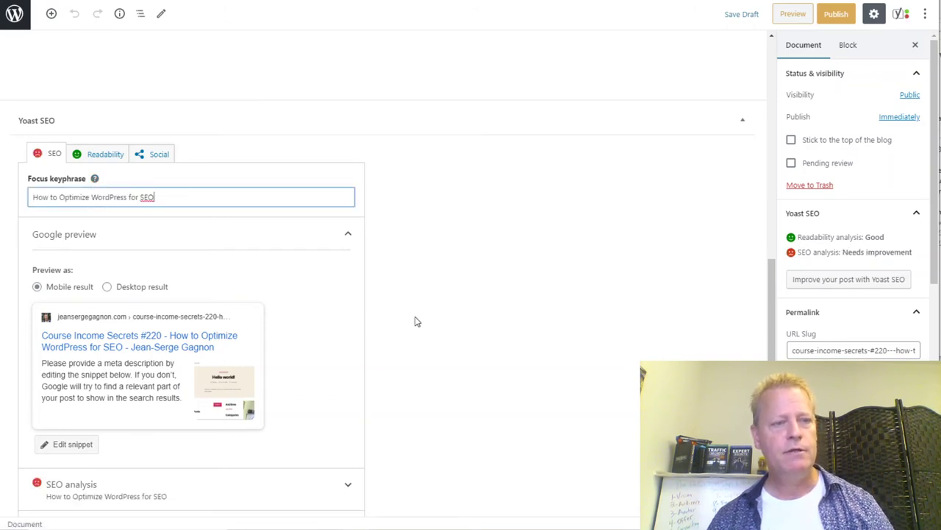
{"action": "left_click", "coordinate": [416, 322]}
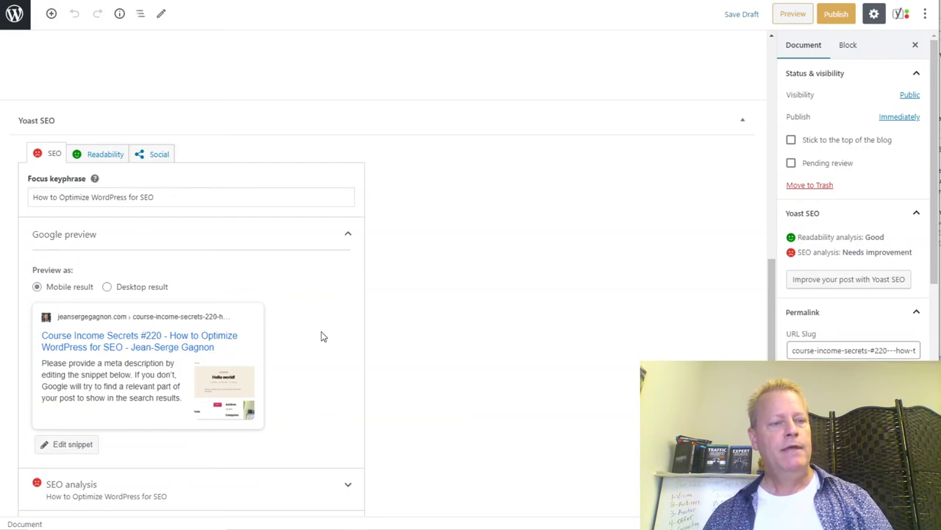
Examine the post's Yoast Google preview, readability analysis results and the Facebook and Twitter sharing settings.
{"action": "scroll", "coordinate": [322, 336], "scroll_direction": "down", "scroll_amount": 3}
{"action": "scroll", "coordinate": [185, 343], "scroll_direction": "up", "scroll_amount": 4}
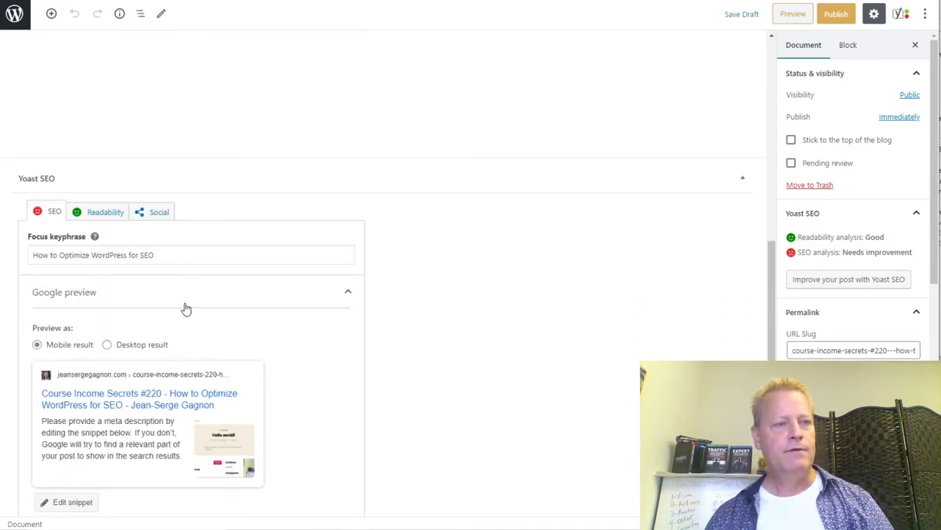
{"action": "left_click", "coordinate": [103, 213]}
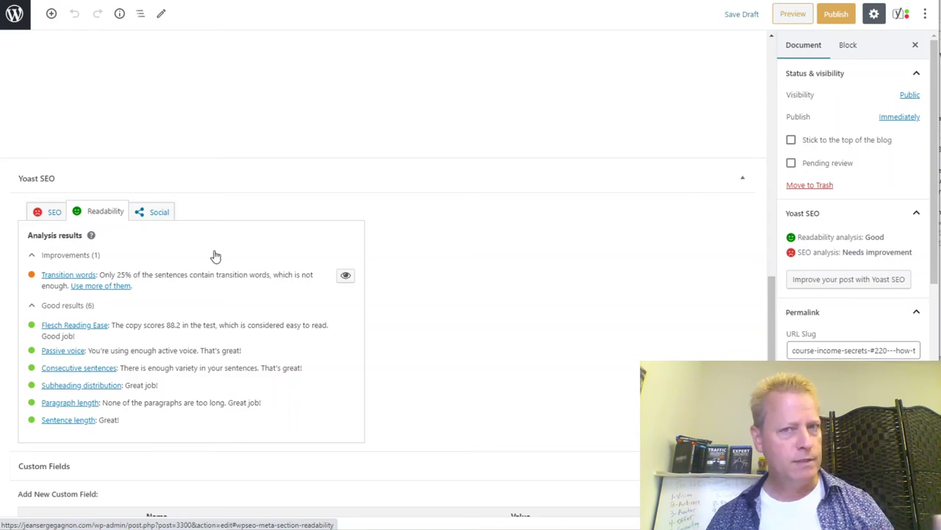
{"action": "left_click", "coordinate": [157, 212]}
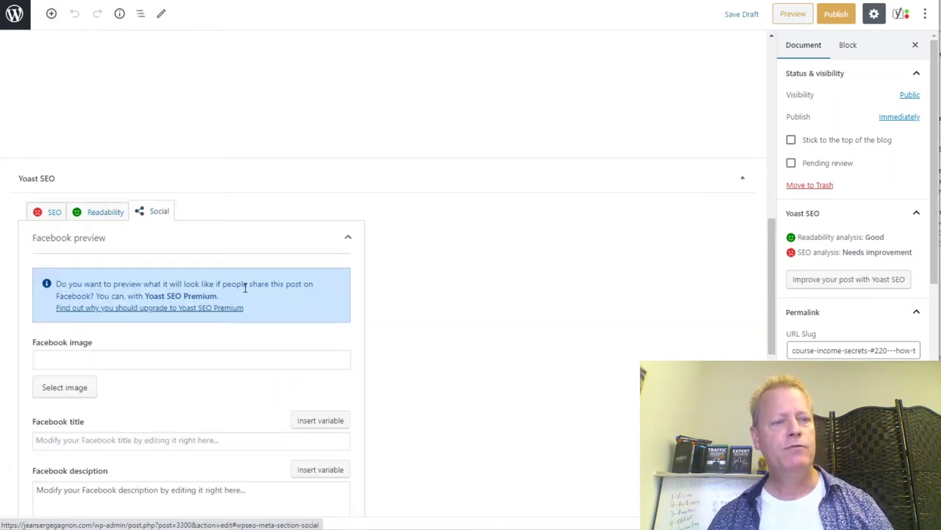
{"action": "scroll", "coordinate": [300, 310], "scroll_direction": "down", "scroll_amount": 3}
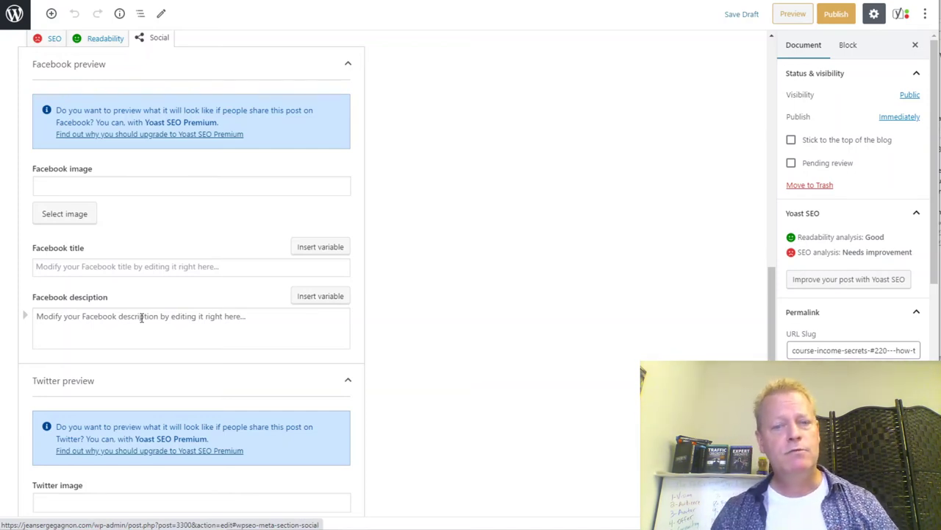
{"action": "left_click", "coordinate": [140, 67]}
{"action": "left_click", "coordinate": [132, 97]}
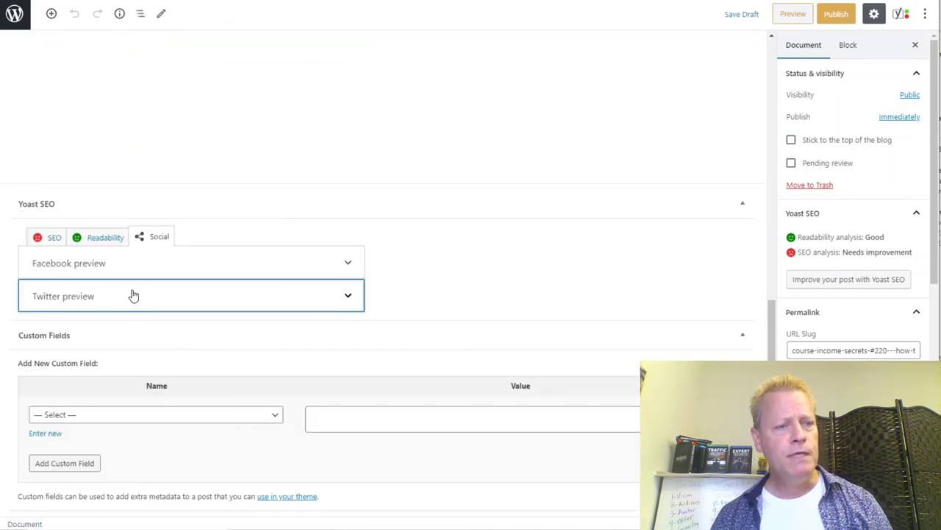
{"action": "left_click", "coordinate": [136, 293]}
{"action": "left_click", "coordinate": [139, 72]}
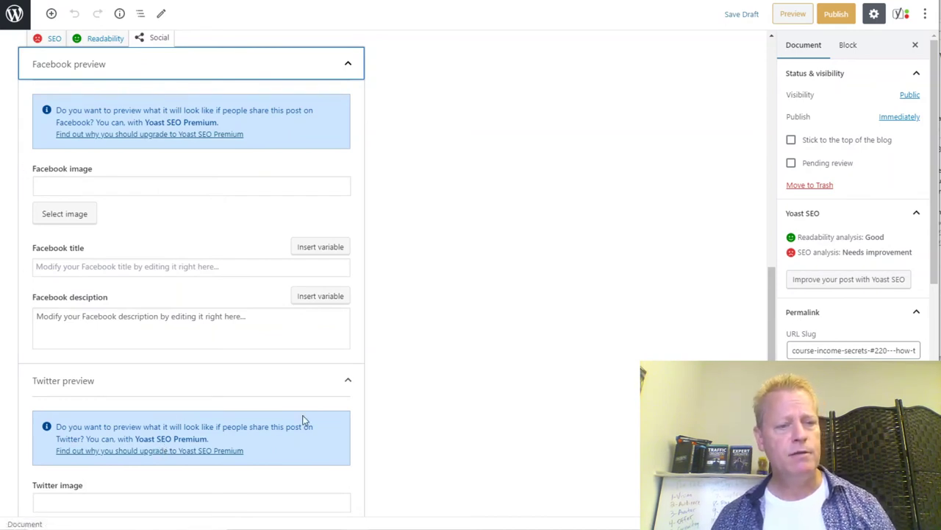
{"action": "scroll", "coordinate": [305, 420], "scroll_direction": "up", "scroll_amount": 4}
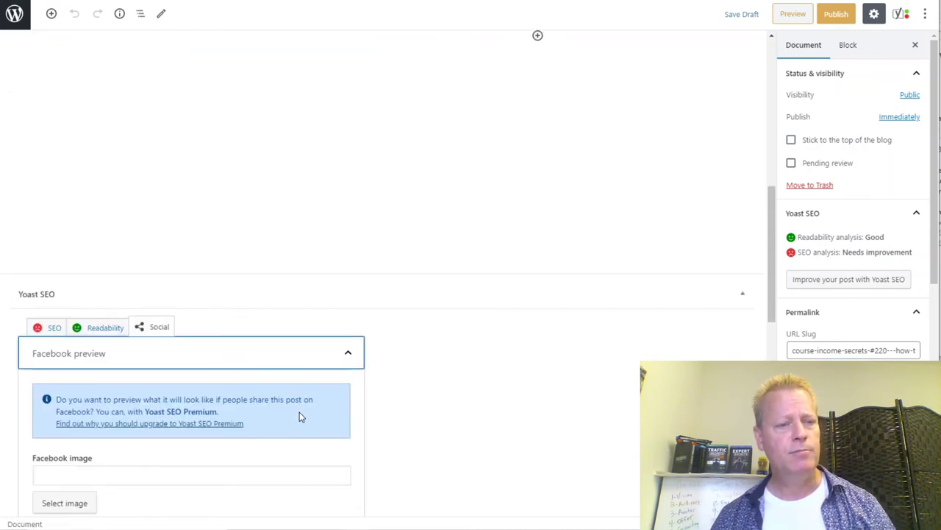
{"action": "left_click", "coordinate": [97, 328]}
{"action": "scroll", "coordinate": [472, 399], "scroll_direction": "up", "scroll_amount": 6}
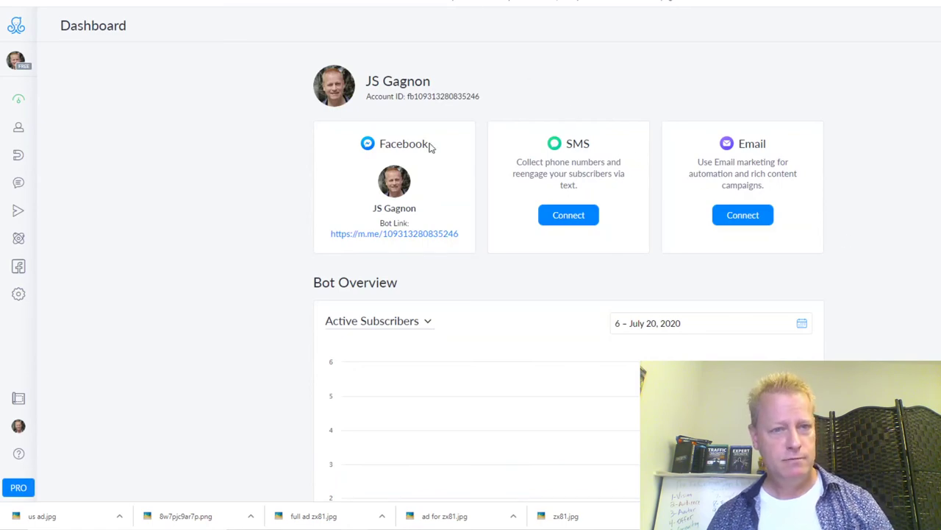
Switch to the Google results for "how to optimize wordpress for seo" and examine the related keywords and "People Also Search For" lists.
{"action": "key", "text": "ctrl+Tab"}
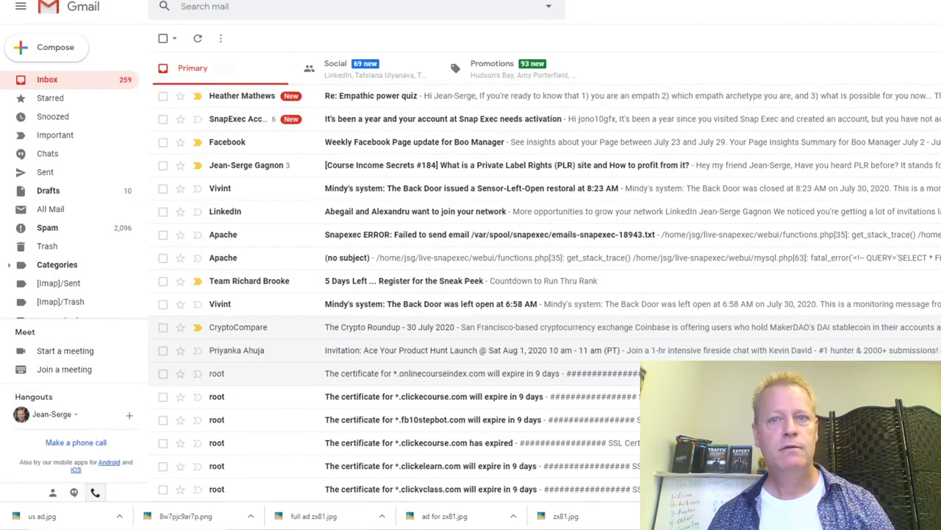
{"action": "key", "text": "ctrl+Tab"}
{"action": "key", "text": "alt+Tab"}
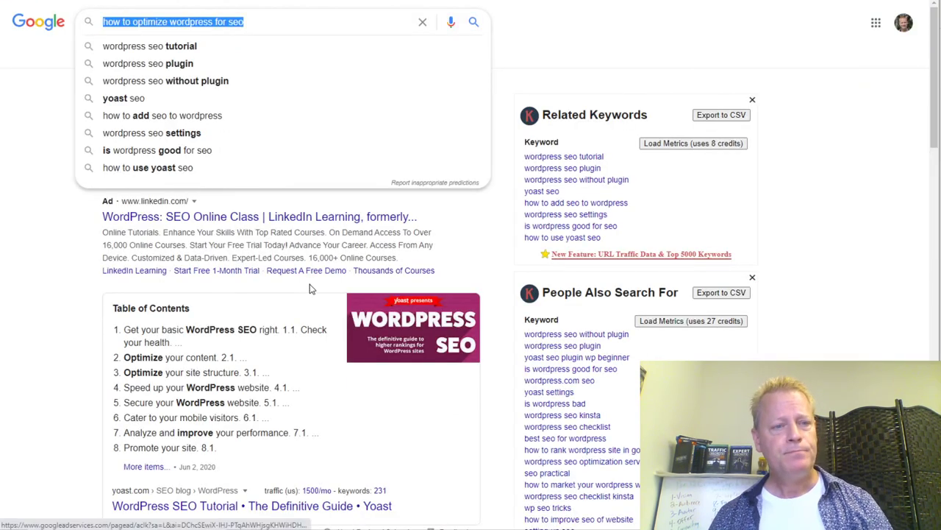
{"action": "left_click", "coordinate": [72, 276]}
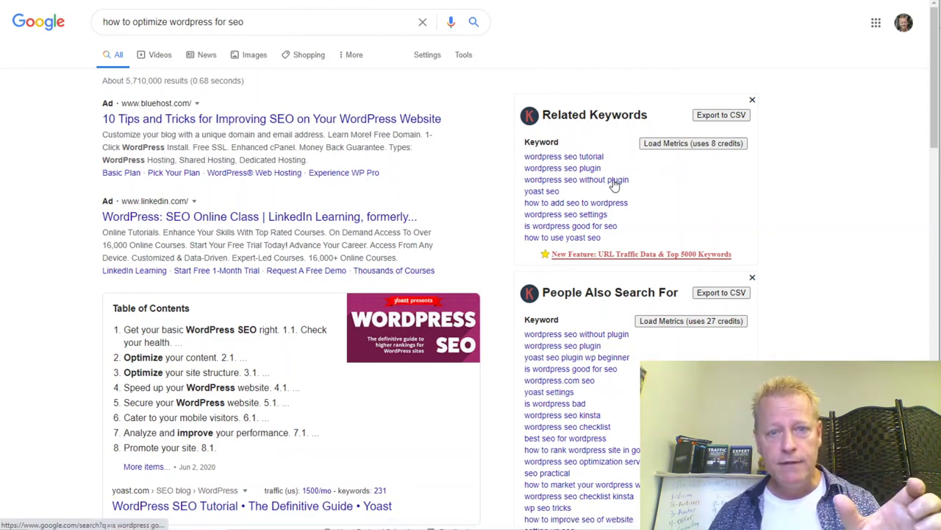
{"action": "scroll", "coordinate": [614, 210], "scroll_direction": "down", "scroll_amount": 2}
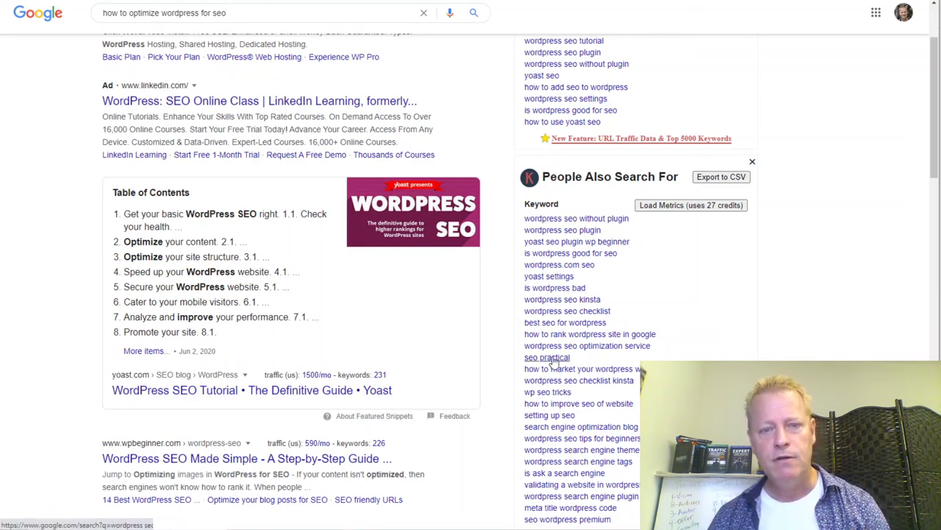
{"action": "scroll", "coordinate": [553, 358], "scroll_direction": "down", "scroll_amount": 3}
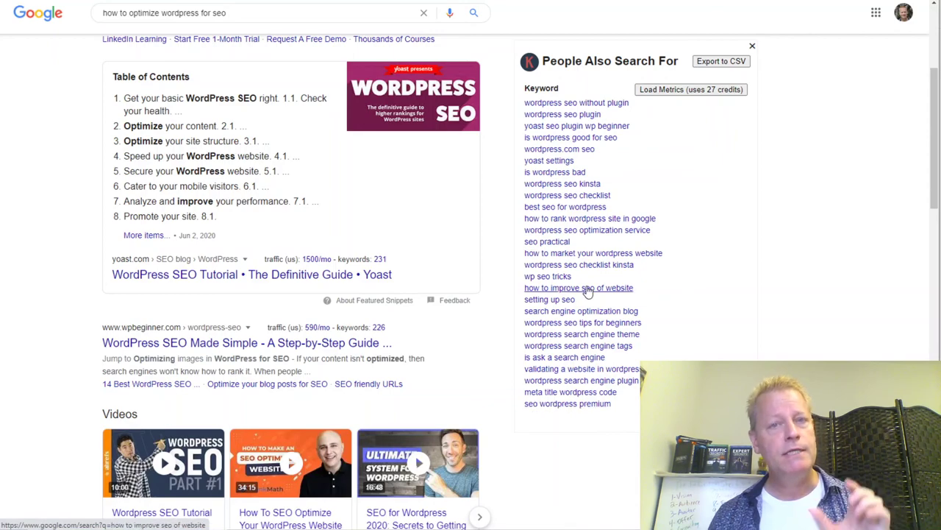
{"action": "scroll", "coordinate": [578, 237], "scroll_direction": "up", "scroll_amount": 3}
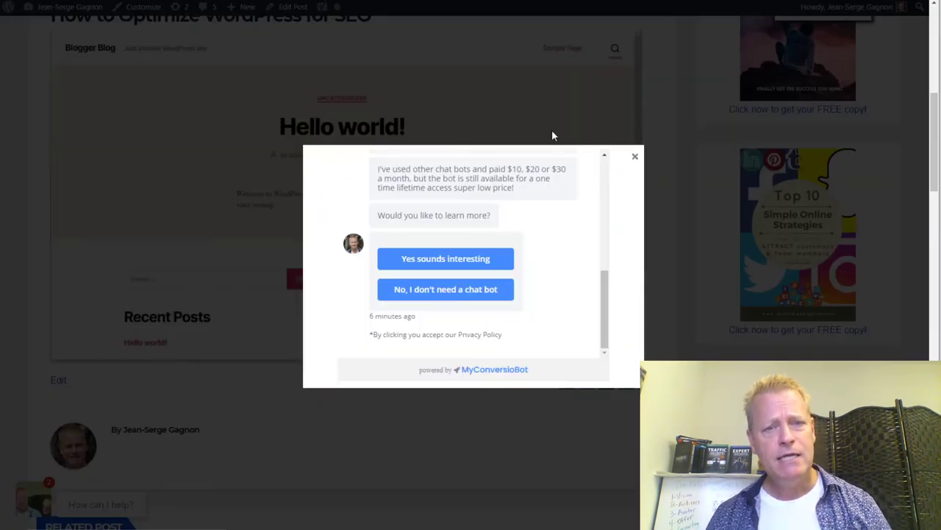
Dismiss the chat bot pop-up on the #220 post preview and compare the post's keyphrase use with the Google results.
{"action": "left_click", "coordinate": [634, 156]}
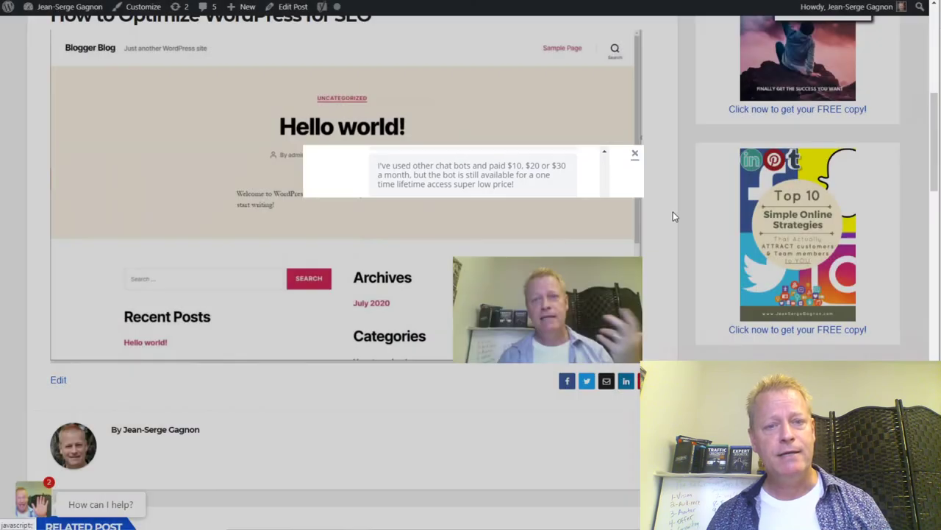
{"action": "scroll", "coordinate": [625, 236], "scroll_direction": "down", "scroll_amount": 4}
{"action": "scroll", "coordinate": [624, 235], "scroll_direction": "up", "scroll_amount": 15}
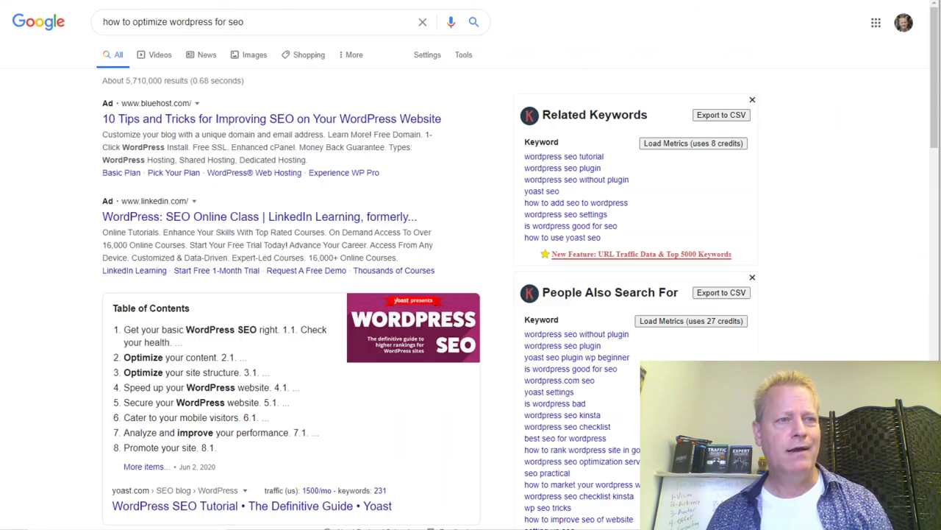
{"action": "scroll", "coordinate": [486, 261], "scroll_direction": "down", "scroll_amount": 3}
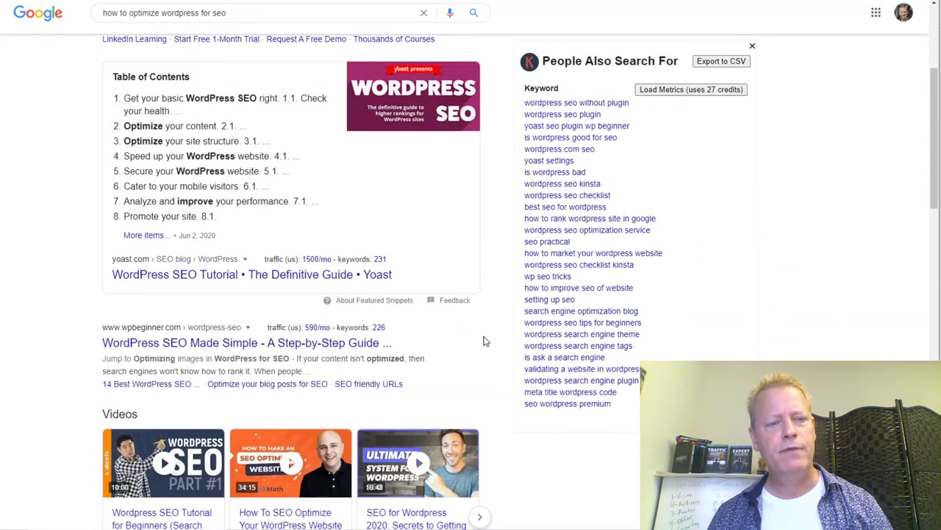
{"action": "scroll", "coordinate": [484, 341], "scroll_direction": "up", "scroll_amount": 3}
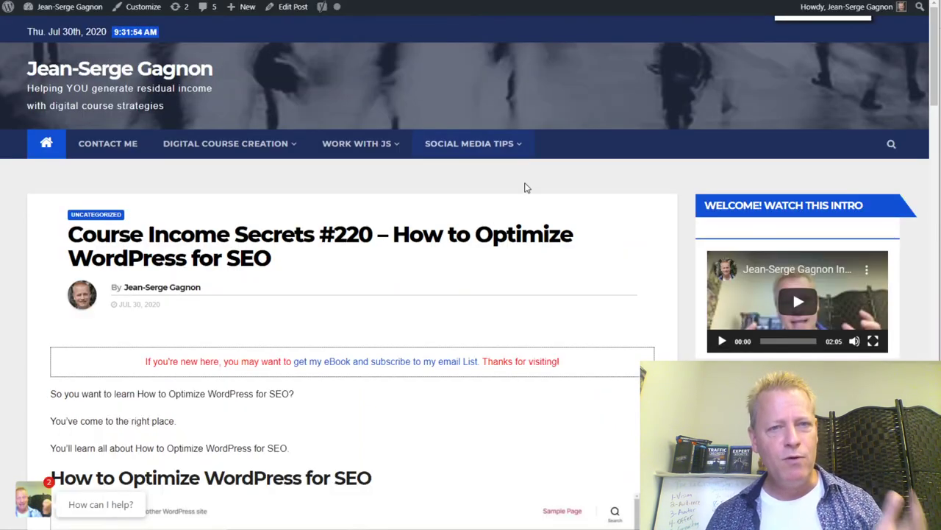
{"action": "scroll", "coordinate": [527, 193], "scroll_direction": "down", "scroll_amount": 4}
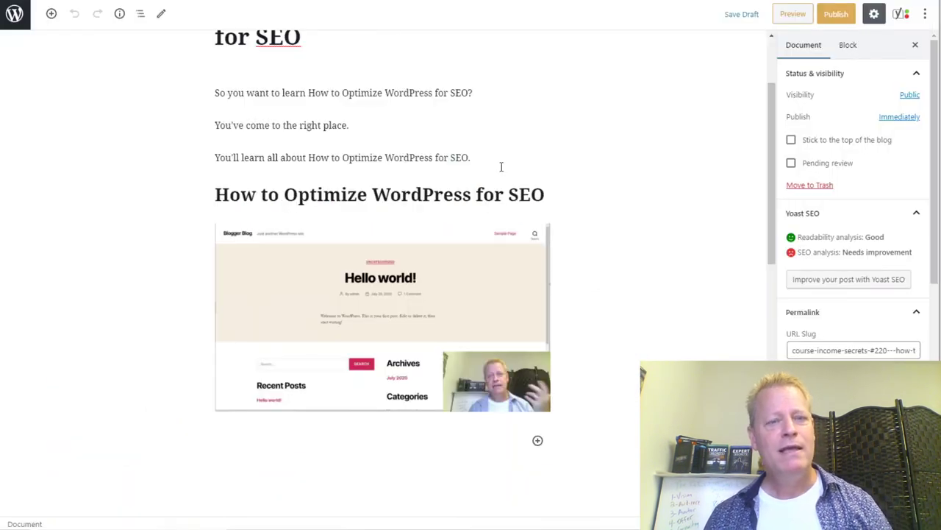
{"action": "scroll", "coordinate": [544, 189], "scroll_direction": "up", "scroll_amount": 3}
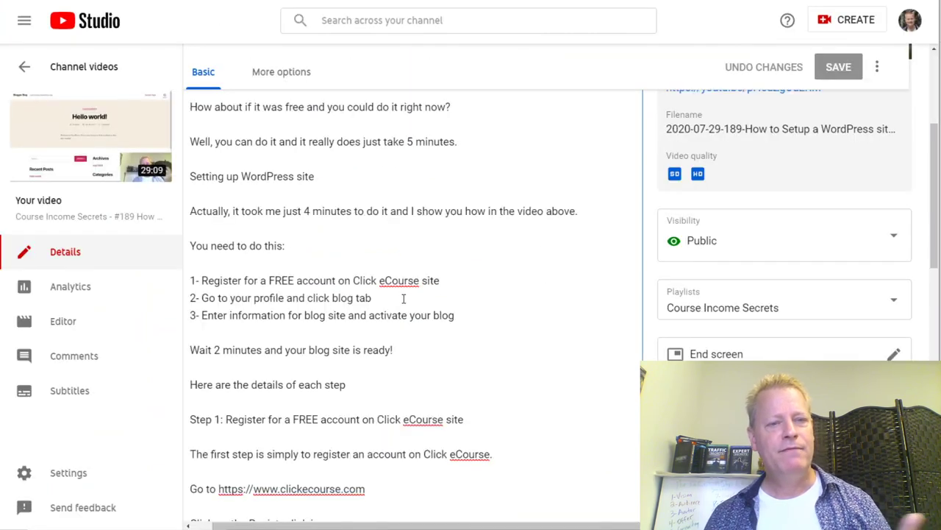
Switch to YouTube Studio, review the #189 video's description and look through the titles and descriptions of the channel's uploaded videos.
{"action": "scroll", "coordinate": [402, 310], "scroll_direction": "down", "scroll_amount": 3}
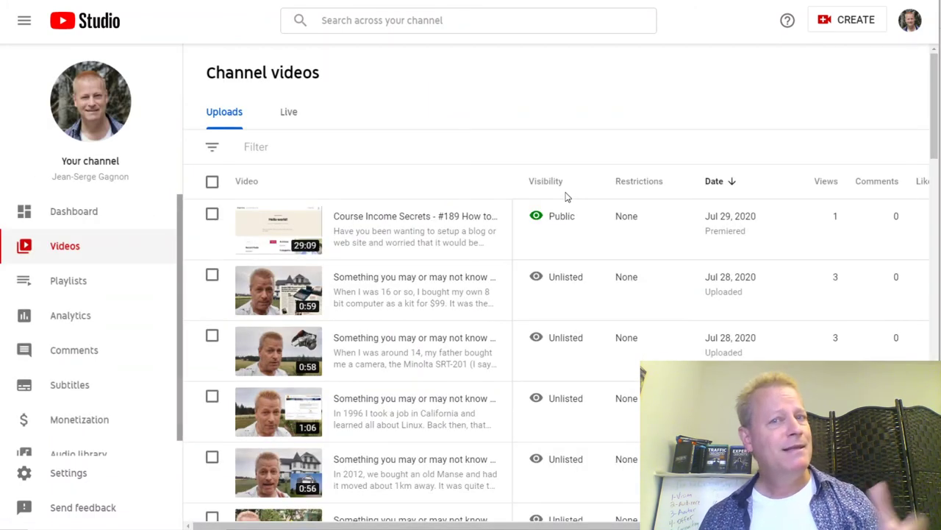
{"action": "scroll", "coordinate": [567, 196], "scroll_direction": "down", "scroll_amount": 10}
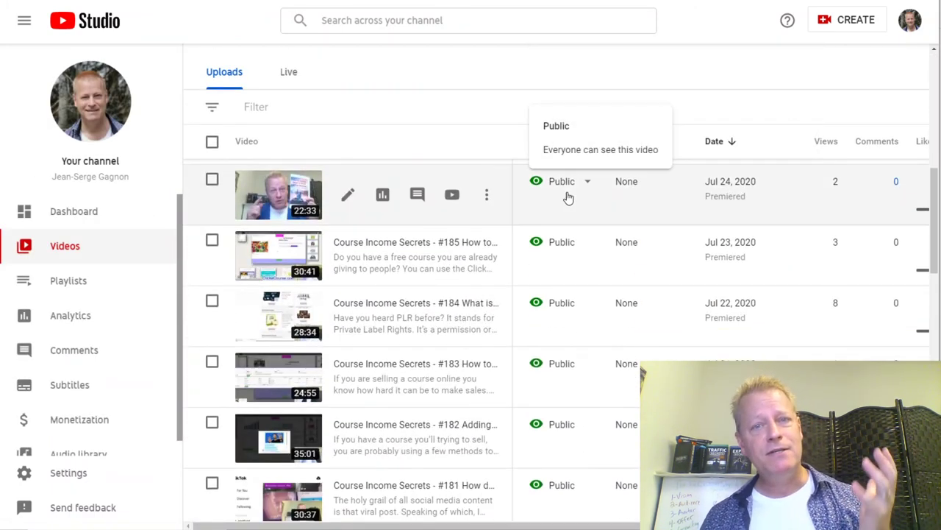
{"action": "scroll", "coordinate": [567, 197], "scroll_direction": "up", "scroll_amount": 1}
{"action": "scroll", "coordinate": [567, 197], "scroll_direction": "up", "scroll_amount": 8}
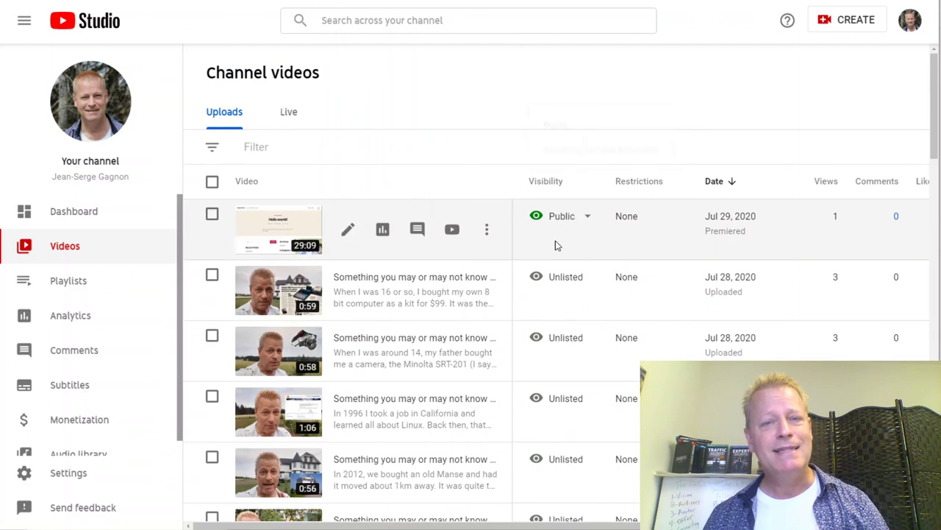
{"action": "scroll", "coordinate": [557, 246], "scroll_direction": "down", "scroll_amount": 5}
{"action": "scroll", "coordinate": [454, 350], "scroll_direction": "down", "scroll_amount": 4}
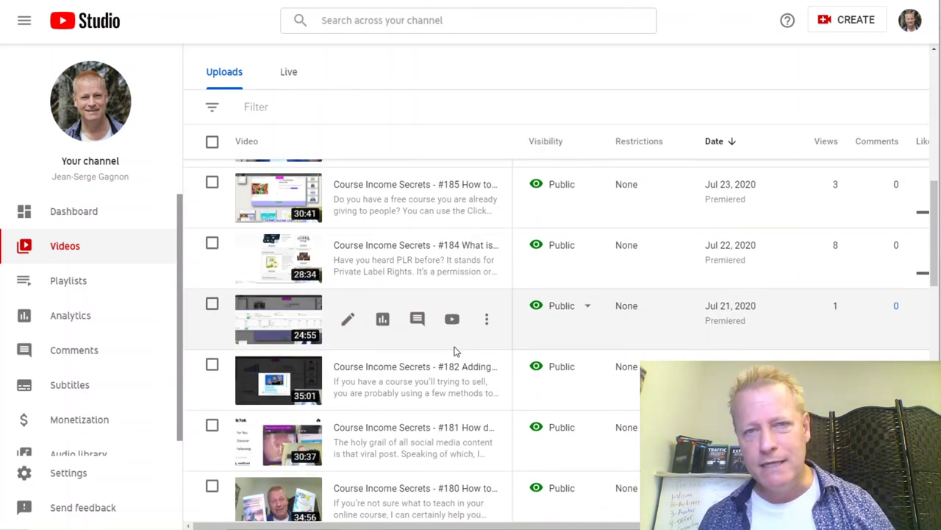
{"action": "scroll", "coordinate": [454, 351], "scroll_direction": "down", "scroll_amount": 6}
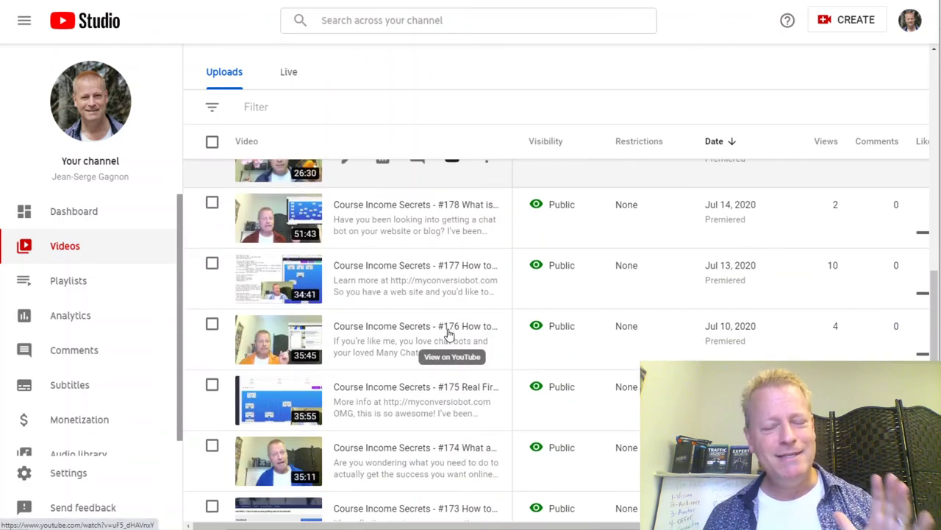
{"action": "scroll", "coordinate": [450, 336], "scroll_direction": "down", "scroll_amount": 3}
{"action": "scroll", "coordinate": [450, 335], "scroll_direction": "up", "scroll_amount": 15}
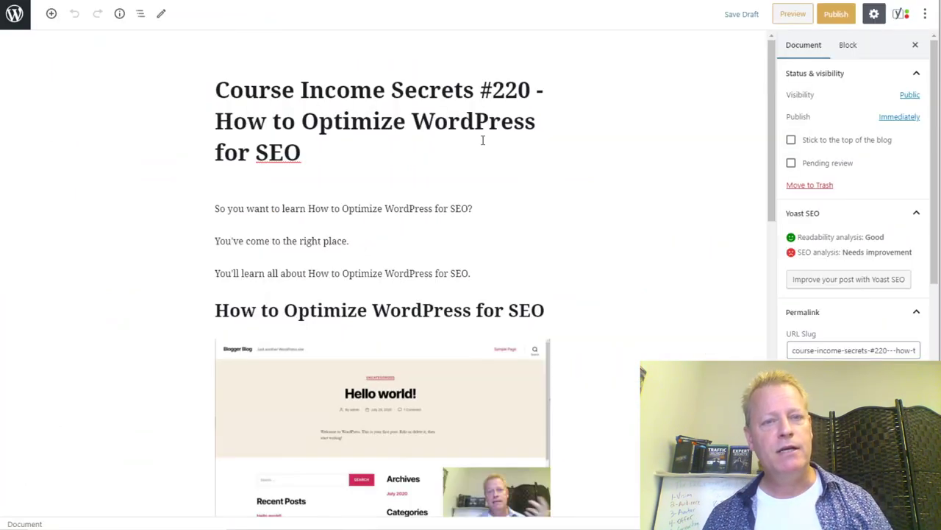
Review the #220 draft in WordPress, leave it for the list of all posts and start a new blank post.
{"action": "scroll", "coordinate": [495, 149], "scroll_direction": "down", "scroll_amount": 3}
{"action": "scroll", "coordinate": [504, 160], "scroll_direction": "up", "scroll_amount": 3}
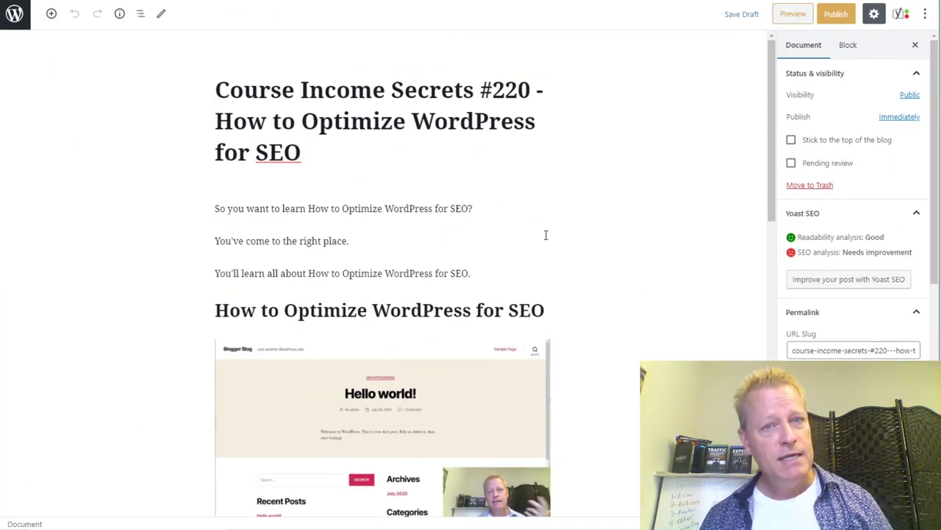
{"action": "scroll", "coordinate": [546, 235], "scroll_direction": "down", "scroll_amount": 4}
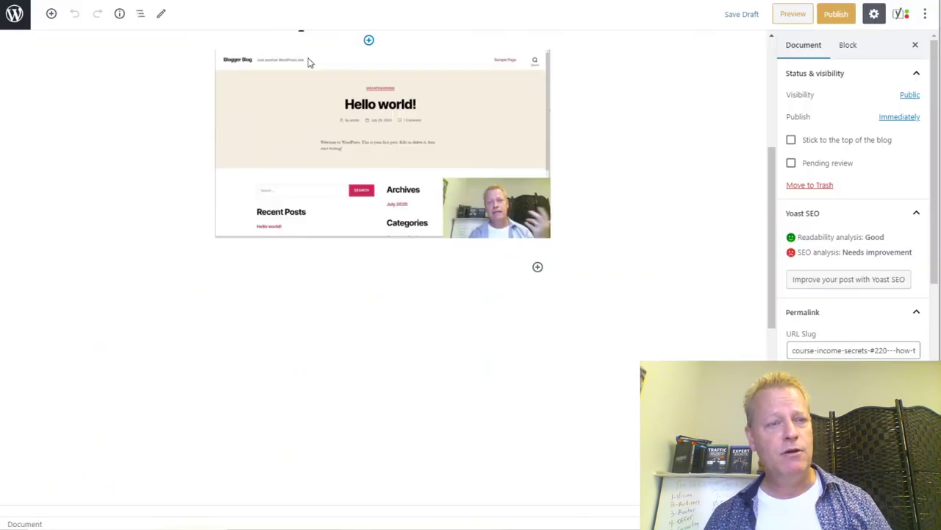
{"action": "left_click", "coordinate": [18, 18]}
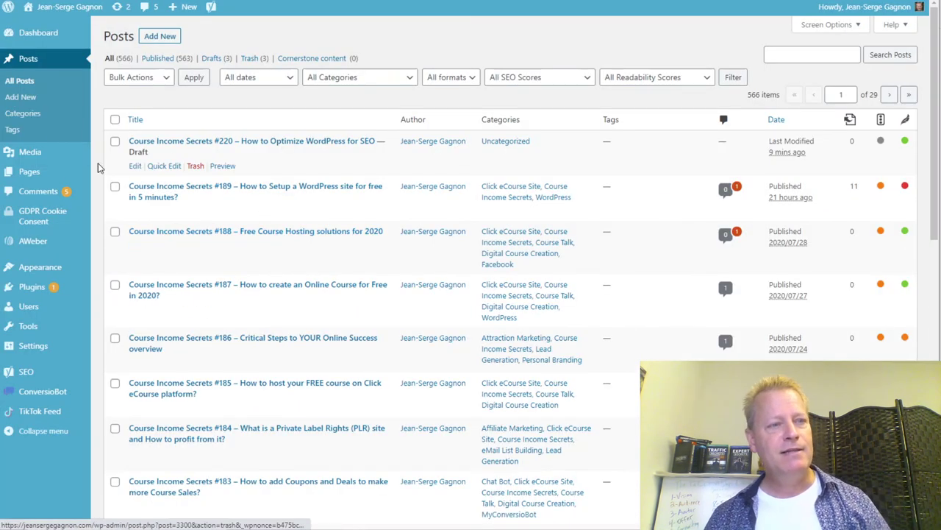
{"action": "left_click", "coordinate": [515, 229]}
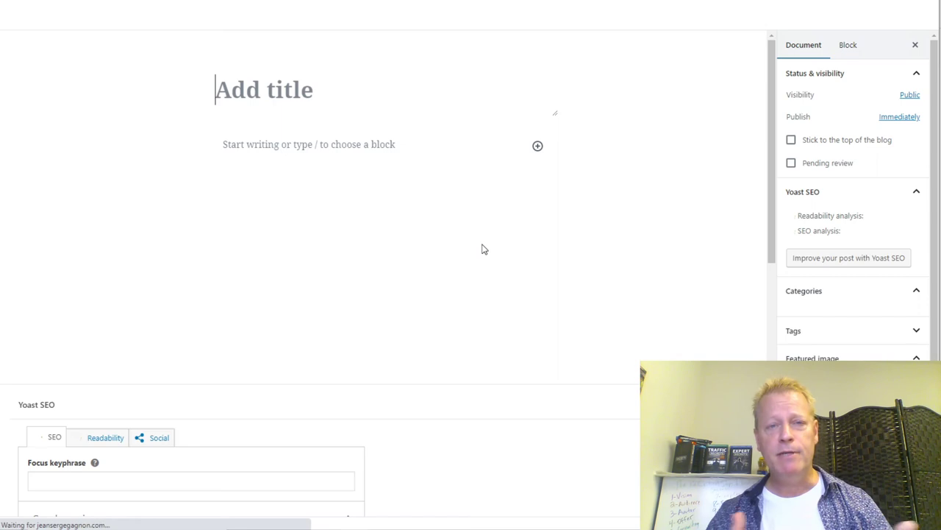